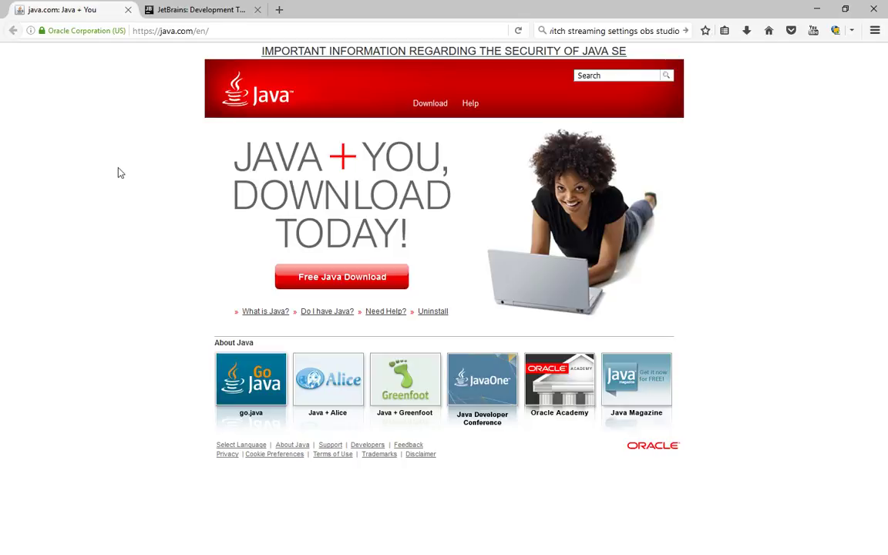
Read through the Java SE security notice linked on the Java home page, and return to the home page.
{"action": "left_click", "coordinate": [405, 55]}
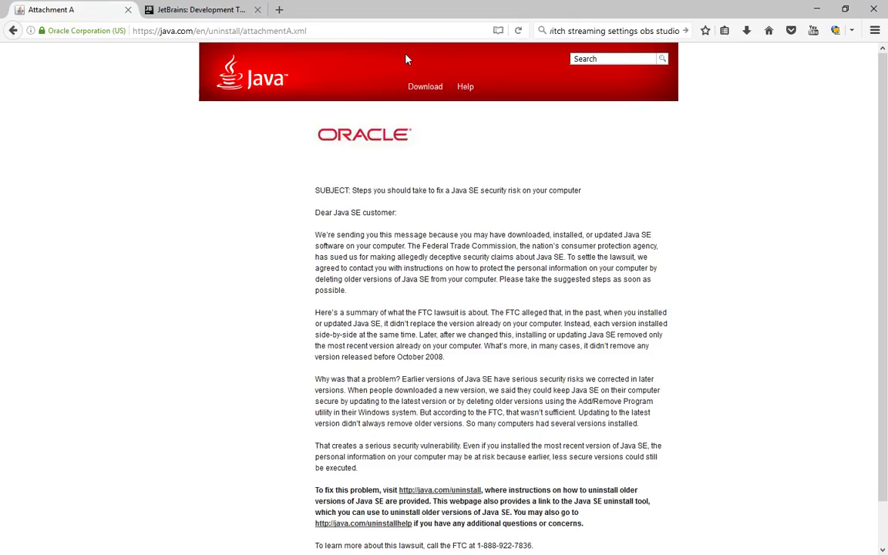
{"action": "scroll", "coordinate": [313, 197], "scroll_direction": "down", "scroll_amount": 1}
{"action": "scroll", "coordinate": [313, 196], "scroll_direction": "down", "scroll_amount": 1}
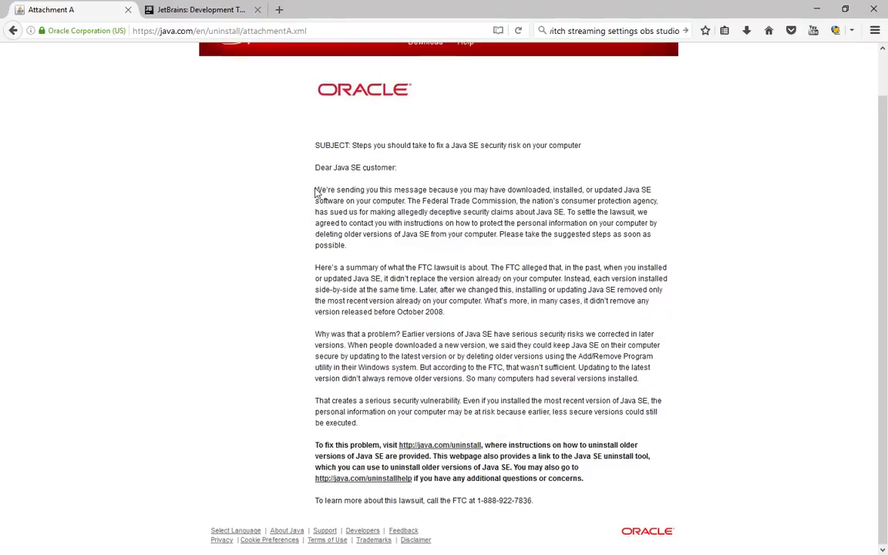
{"action": "scroll", "coordinate": [316, 193], "scroll_direction": "up", "scroll_amount": 1}
{"action": "left_click", "coordinate": [13, 30]}
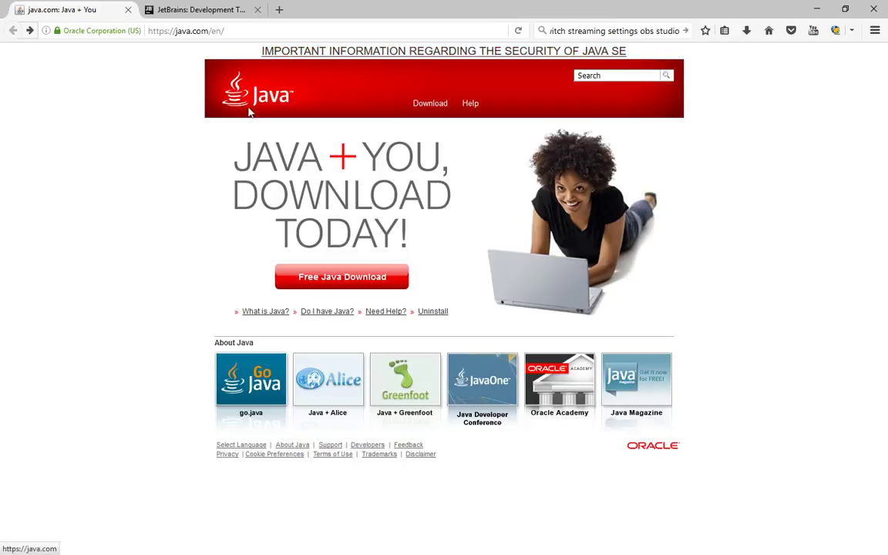
Download JavaUninstallTool.exe by following the security notice's link to java.com/uninstall and agreeing to the tool's terms.
{"action": "left_click", "coordinate": [335, 51]}
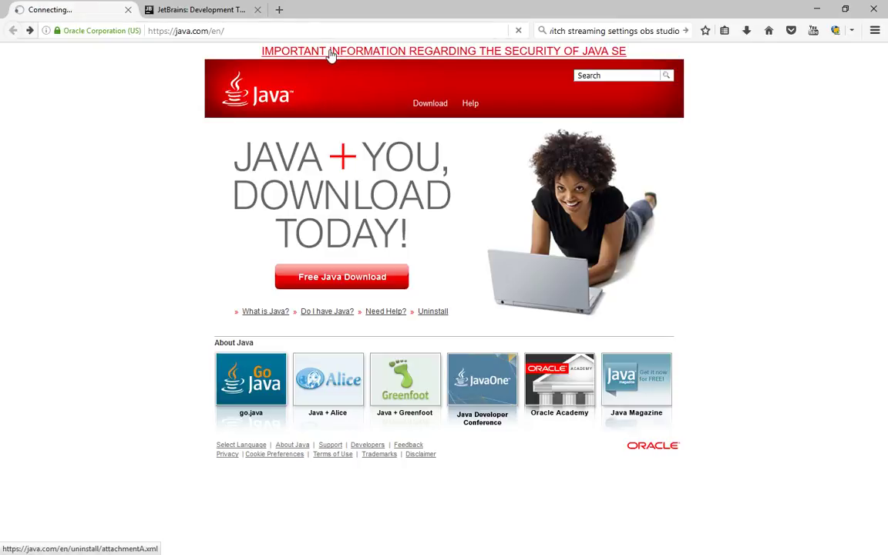
{"action": "scroll", "coordinate": [282, 123], "scroll_direction": "down", "scroll_amount": 2}
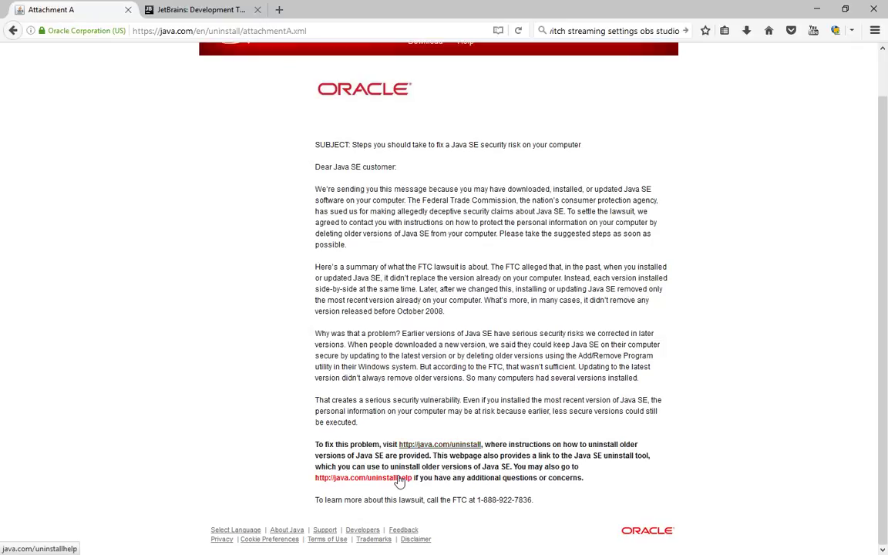
{"action": "left_click", "coordinate": [416, 446]}
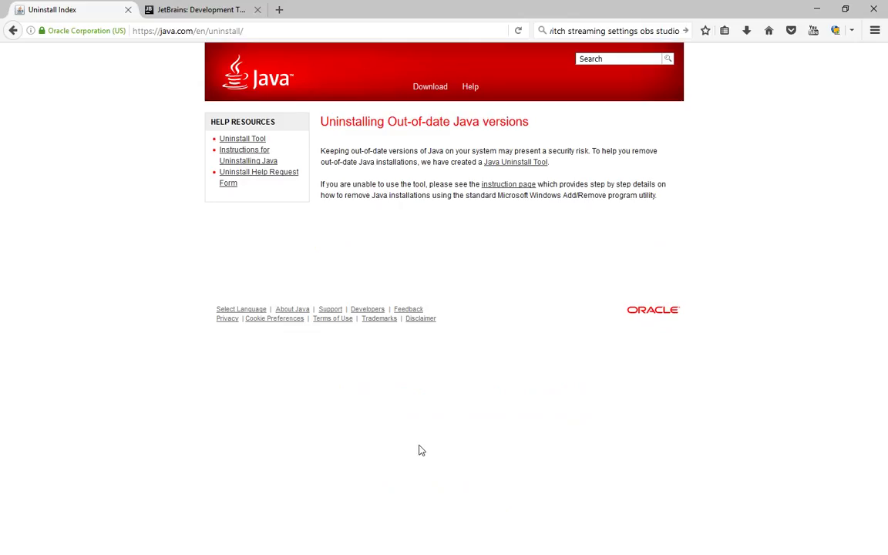
{"action": "left_click", "coordinate": [507, 163]}
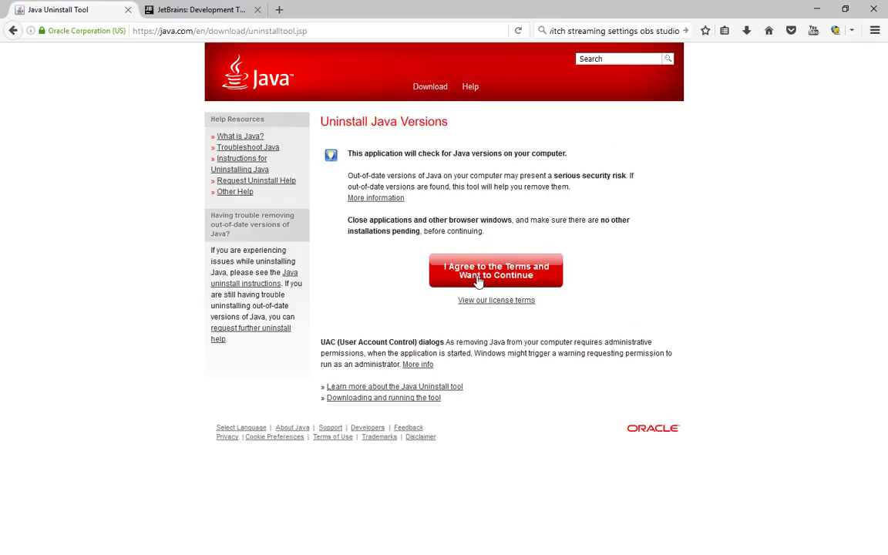
{"action": "left_click", "coordinate": [478, 282]}
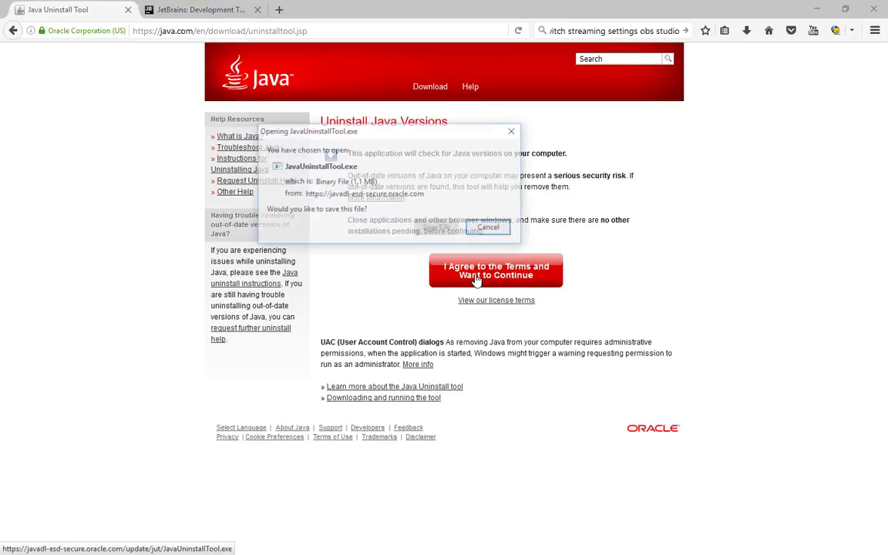
{"action": "left_click", "coordinate": [432, 228]}
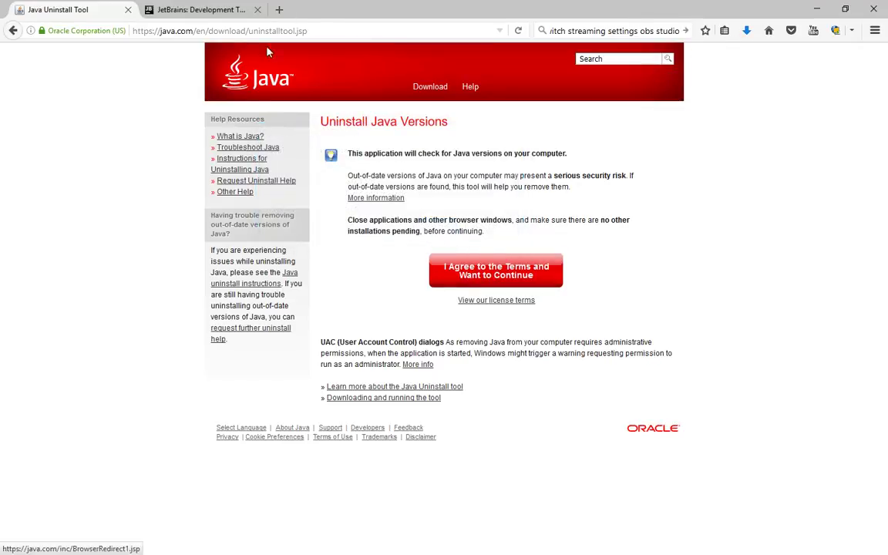
Go from the Java home page's developer information to the Java SE Development Kit 8 downloads page.
{"action": "left_click", "coordinate": [269, 85]}
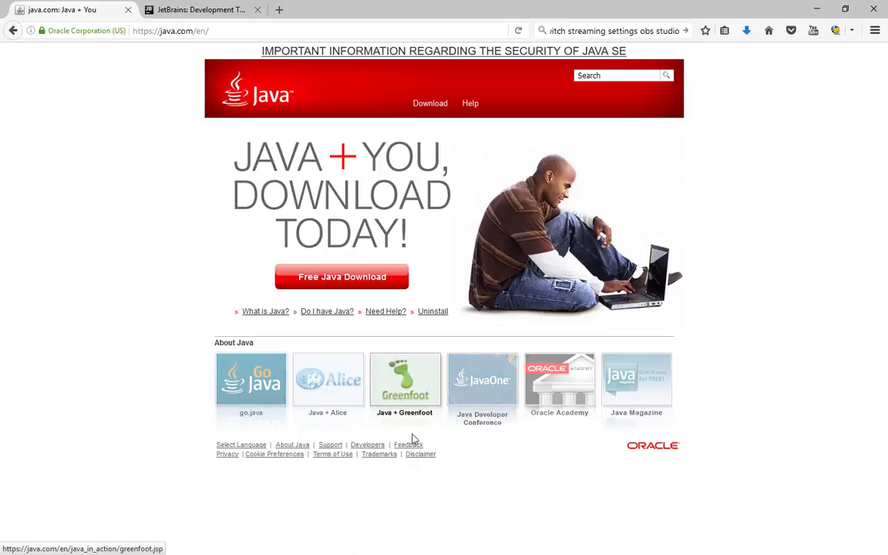
{"action": "left_click", "coordinate": [369, 446]}
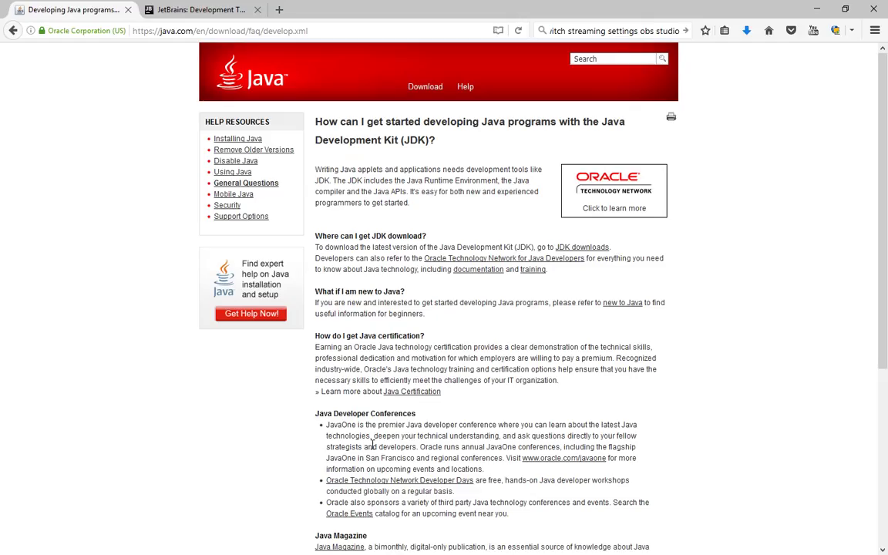
{"action": "left_click", "coordinate": [584, 251]}
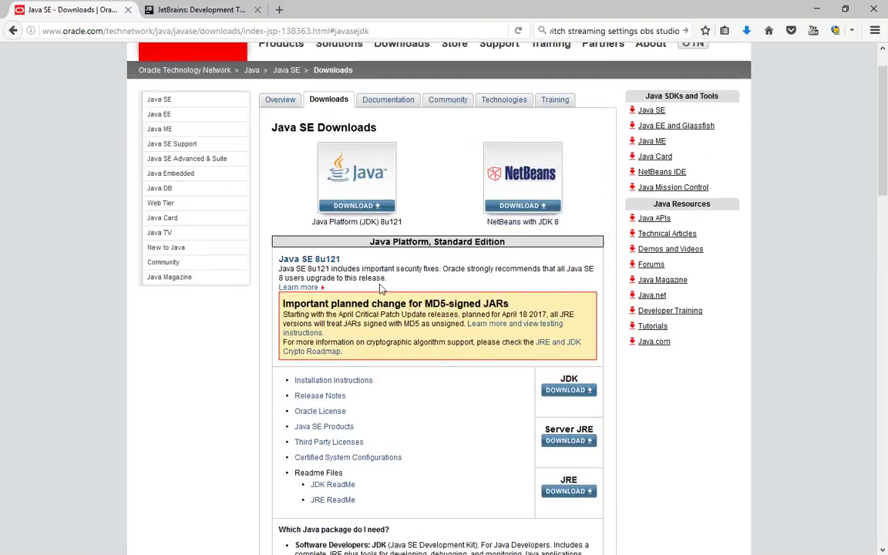
{"action": "scroll", "coordinate": [362, 277], "scroll_direction": "down", "scroll_amount": 1}
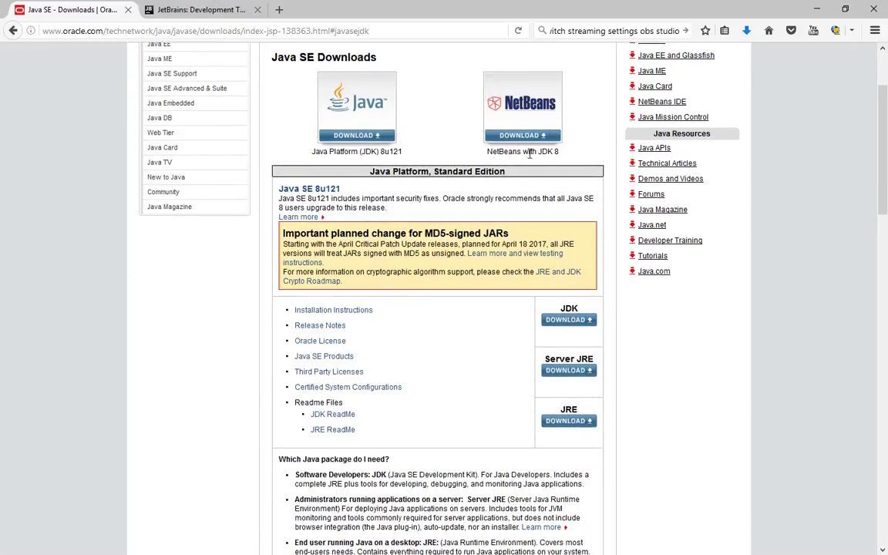
{"action": "left_click", "coordinate": [570, 322]}
{"action": "scroll", "coordinate": [455, 322], "scroll_direction": "down", "scroll_amount": 3}
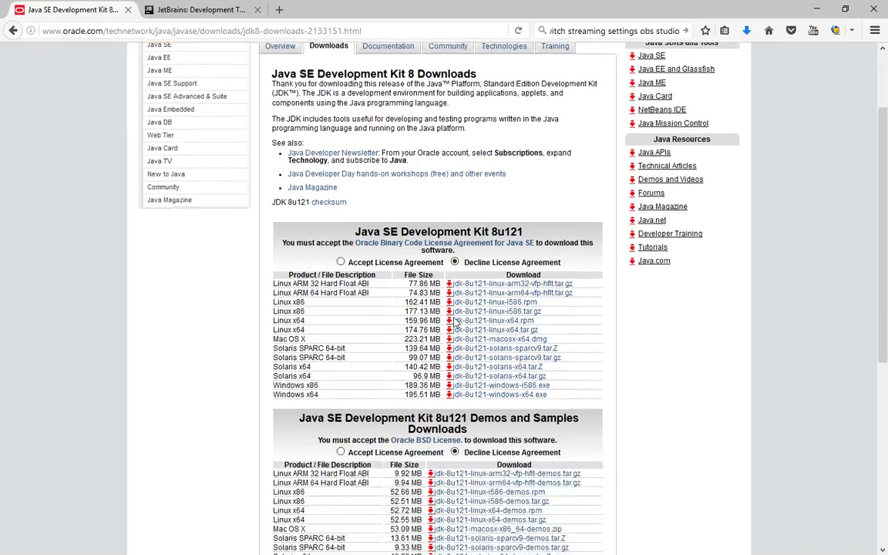
Accept the Java SE Development Kit 8u121 license agreement and save the Windows x86 installer jdk-8u121-windows-i586.exe.
{"action": "scroll", "coordinate": [456, 322], "scroll_direction": "down", "scroll_amount": 3}
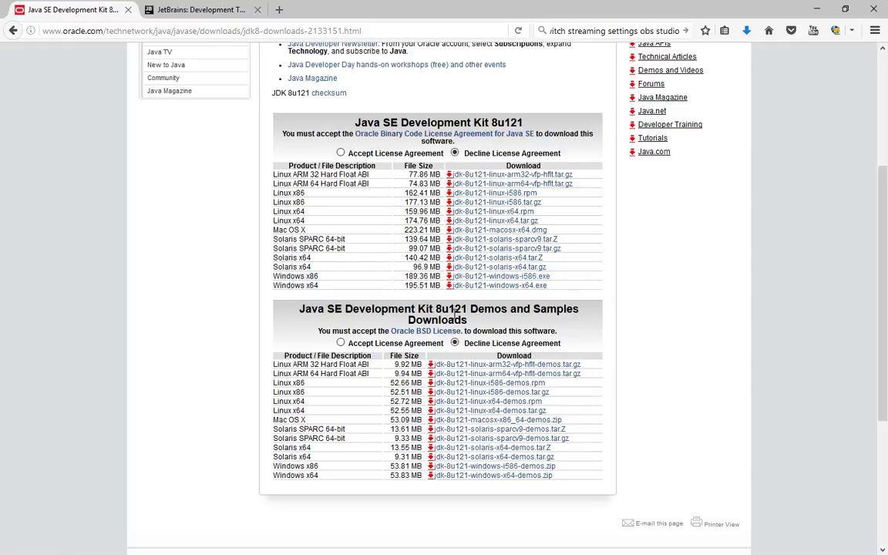
{"action": "left_click", "coordinate": [482, 276]}
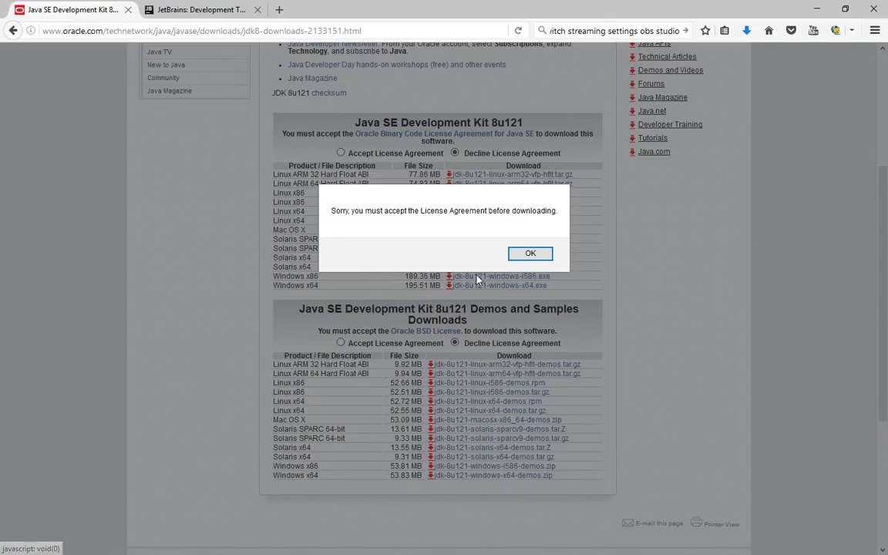
{"action": "left_click", "coordinate": [531, 253]}
{"action": "left_click", "coordinate": [340, 152]}
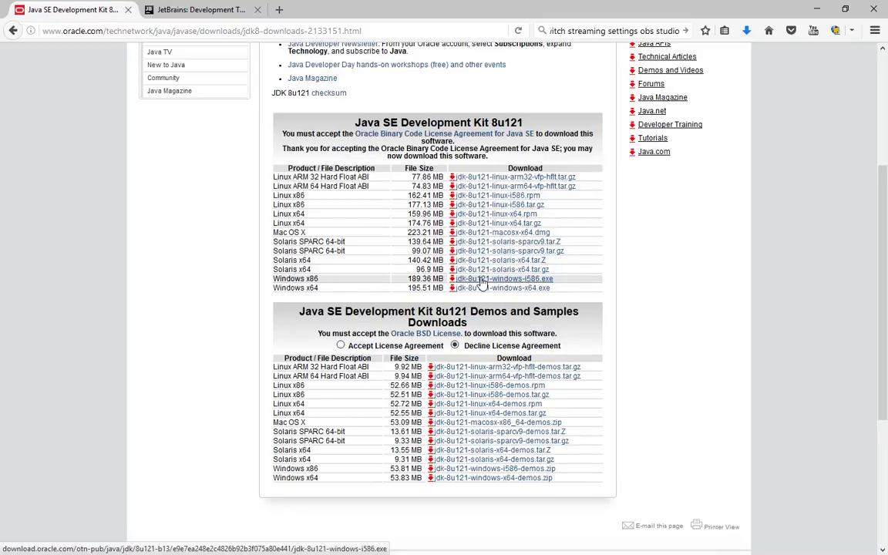
{"action": "left_click", "coordinate": [482, 280]}
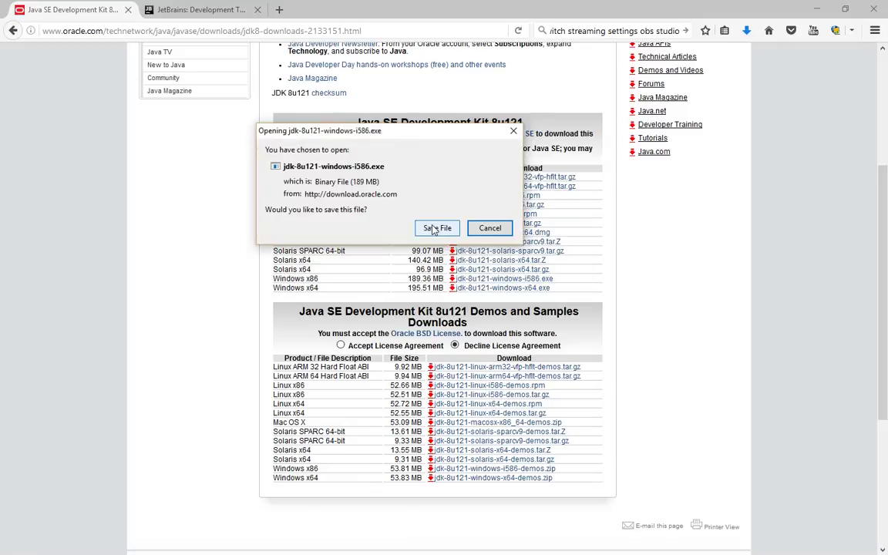
{"action": "left_click", "coordinate": [436, 228]}
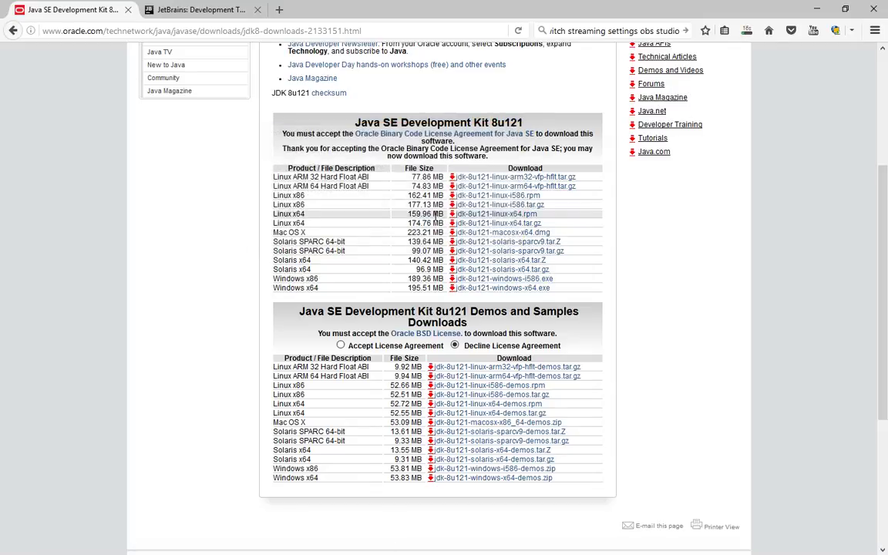
Run the downloaded Java Uninstall Tool to remove Java 8 Update 101 and Java 8 Update 101 (64-bit).
{"action": "left_click", "coordinate": [747, 31]}
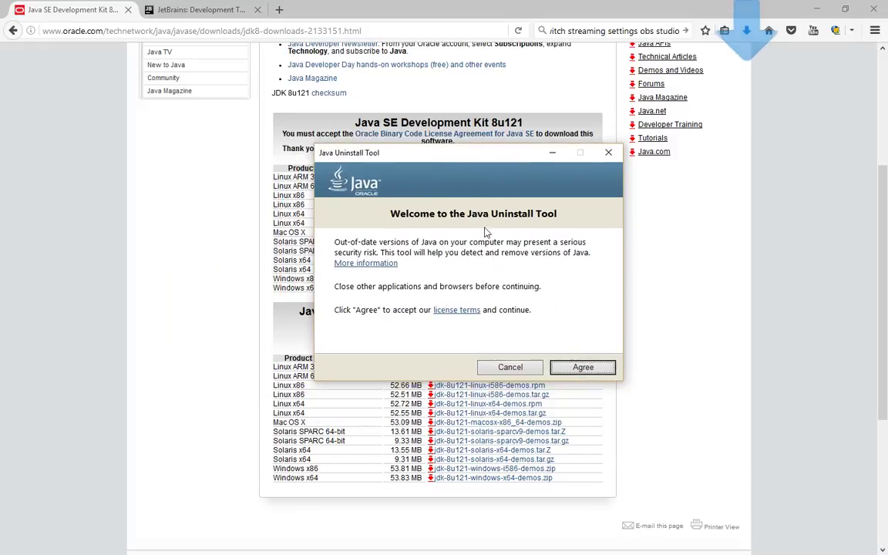
{"action": "left_click", "coordinate": [583, 368]}
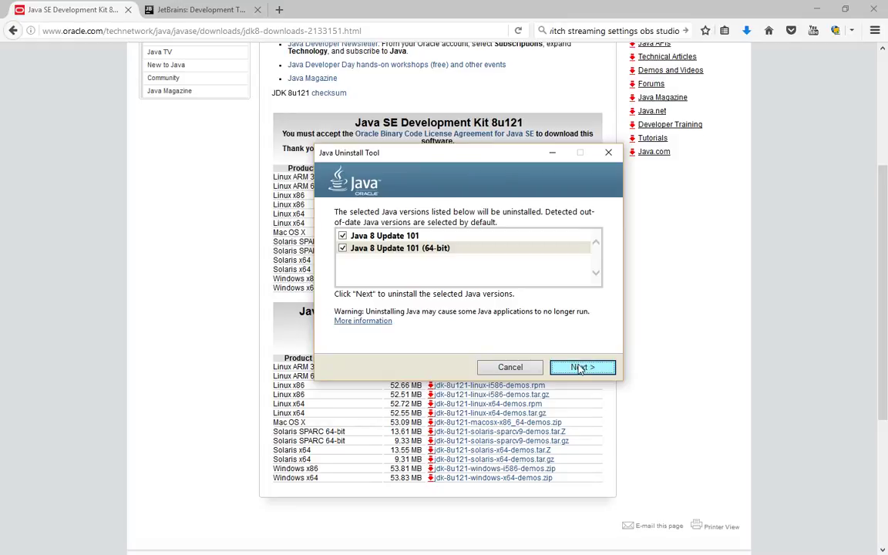
{"action": "left_click", "coordinate": [579, 367]}
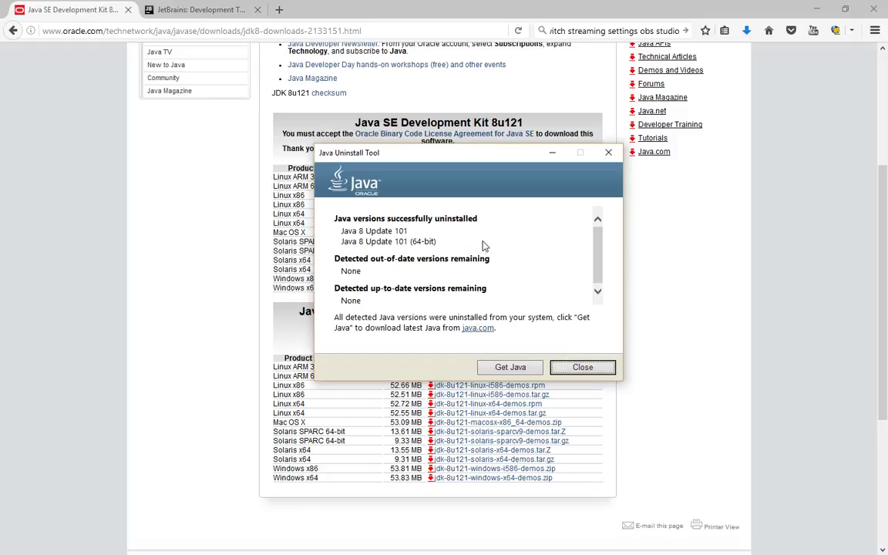
{"action": "left_click", "coordinate": [573, 375]}
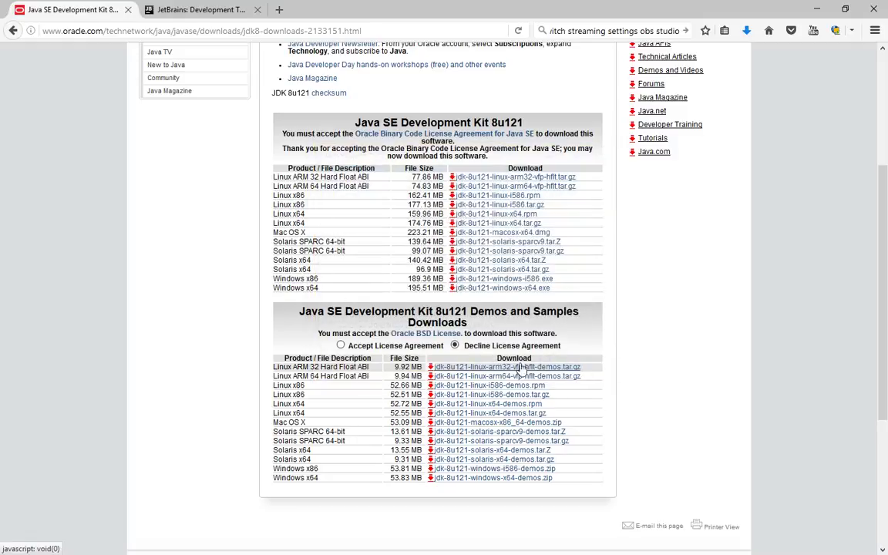
Install Java SE Development Kit 8 Update 121 from the downloaded jdk-8u121-windows-i586.exe, keeping the default features and destination folders.
{"action": "left_click", "coordinate": [746, 31]}
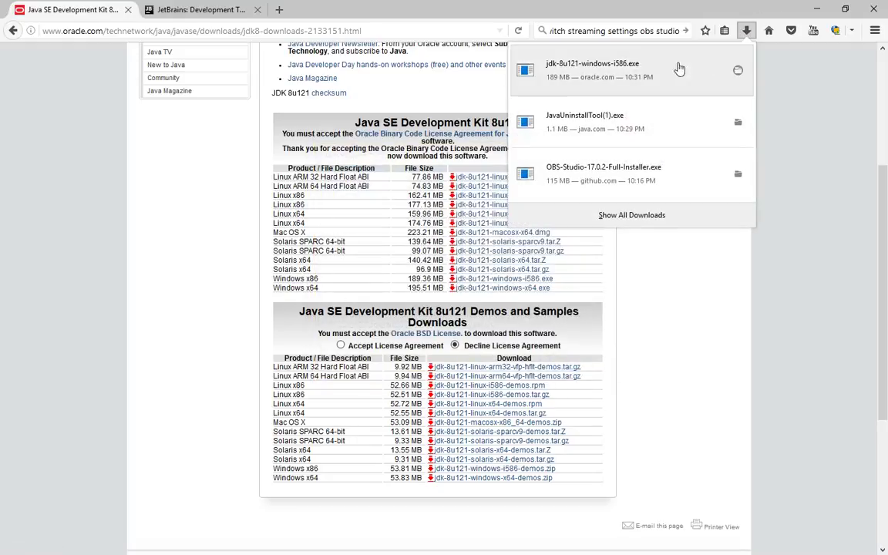
{"action": "left_click", "coordinate": [617, 69]}
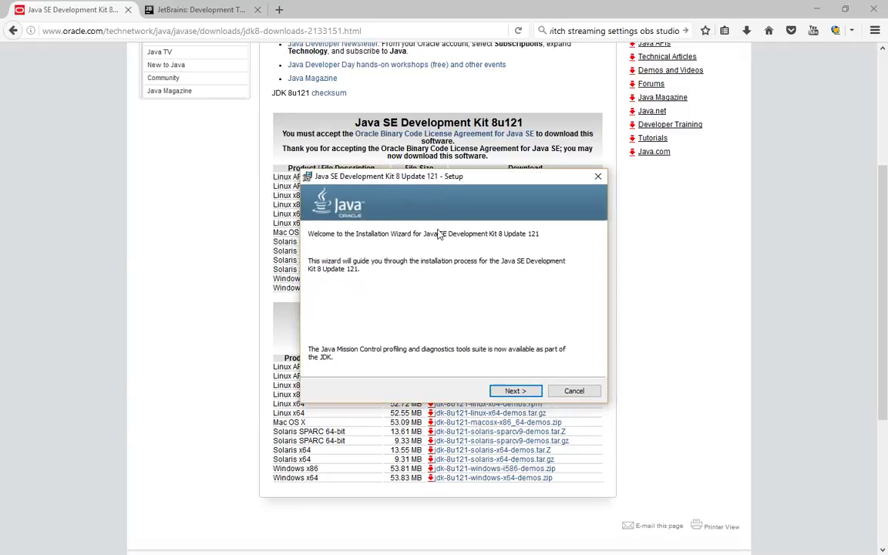
{"action": "left_click_drag", "start_coordinate": [451, 177], "coordinate": [441, 121]}
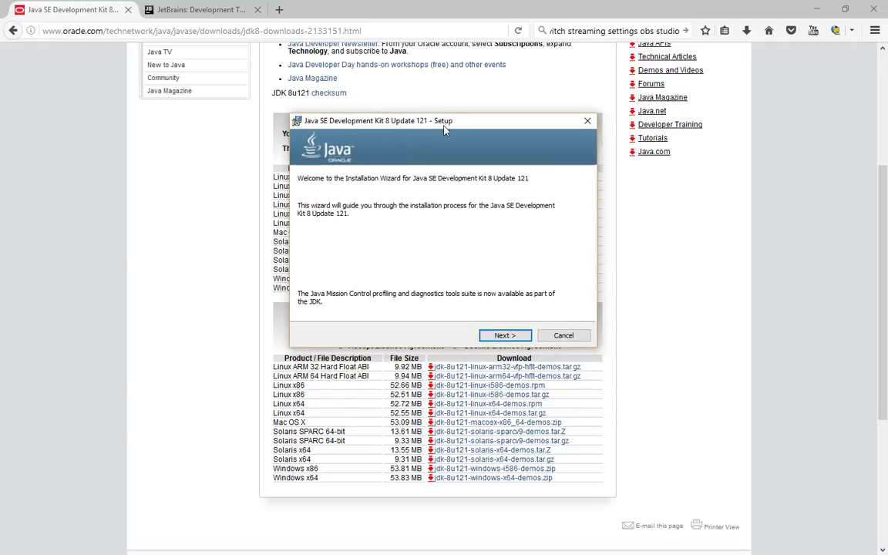
{"action": "left_click", "coordinate": [509, 336]}
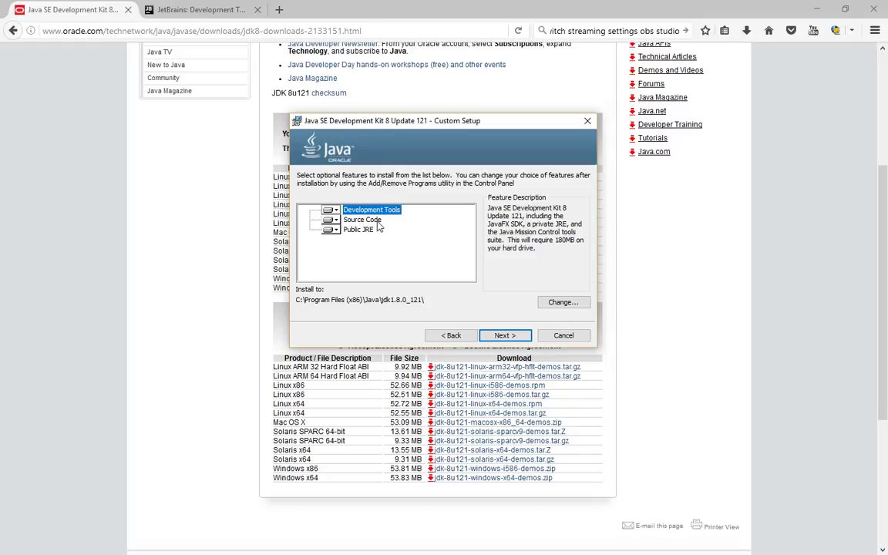
{"action": "left_click", "coordinate": [502, 337]}
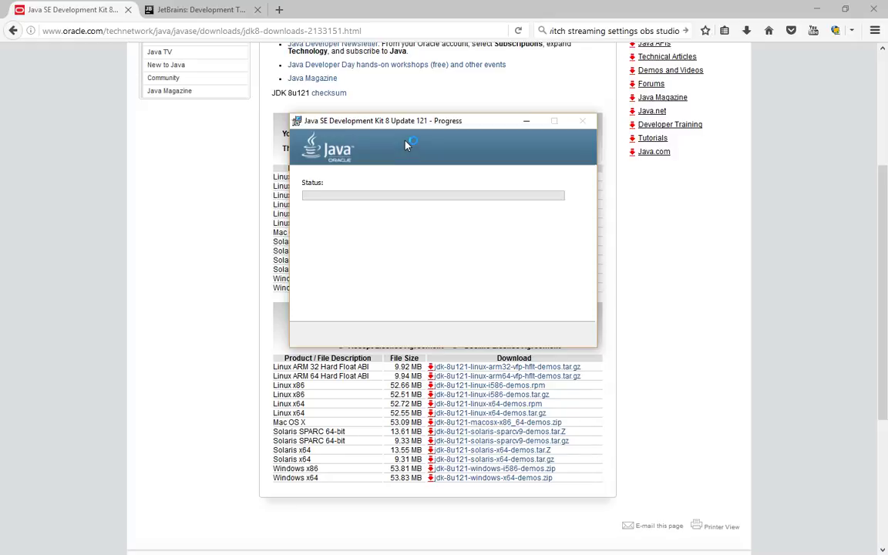
{"action": "left_click_drag", "start_coordinate": [411, 128], "coordinate": [400, 124]}
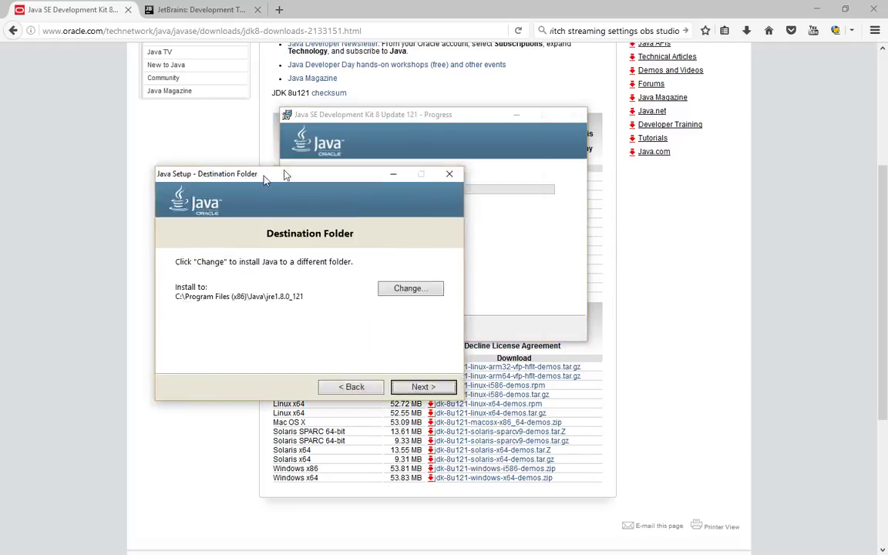
{"action": "left_click", "coordinate": [561, 335]}
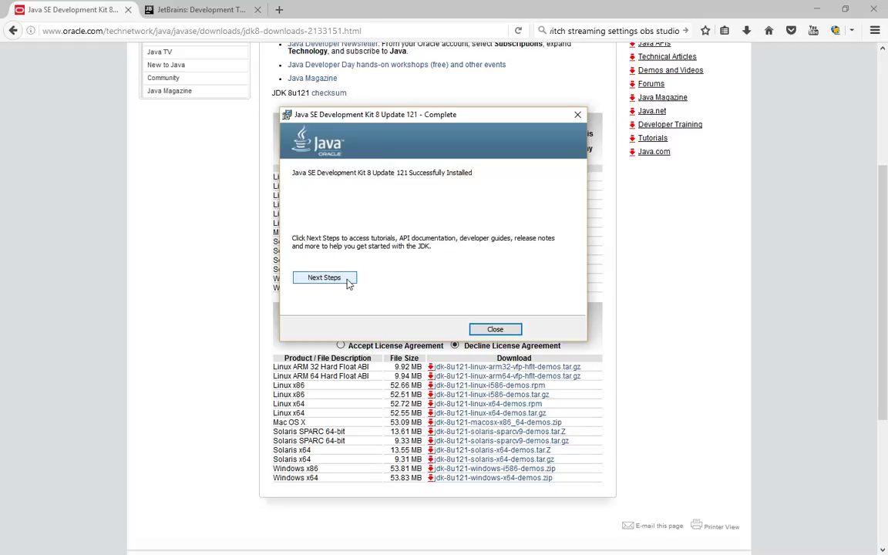
{"action": "left_click", "coordinate": [494, 329]}
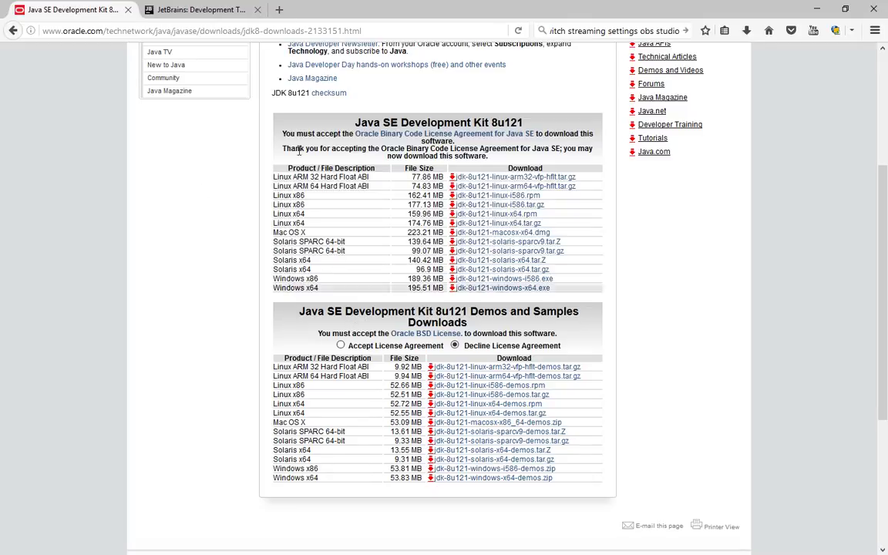
Open the IntelliJ IDEA product page from the JetBrains home page and look it over.
{"action": "left_click", "coordinate": [226, 7]}
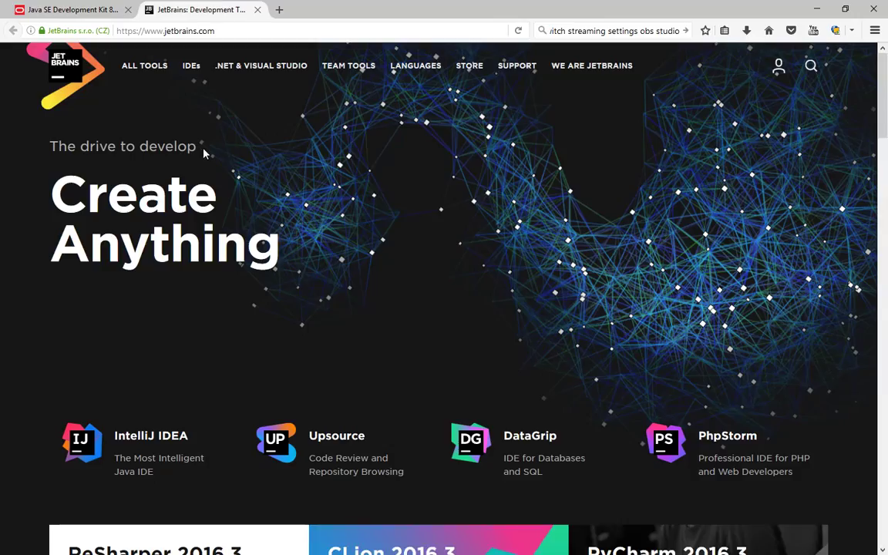
{"action": "scroll", "coordinate": [168, 289], "scroll_direction": "down", "scroll_amount": 3}
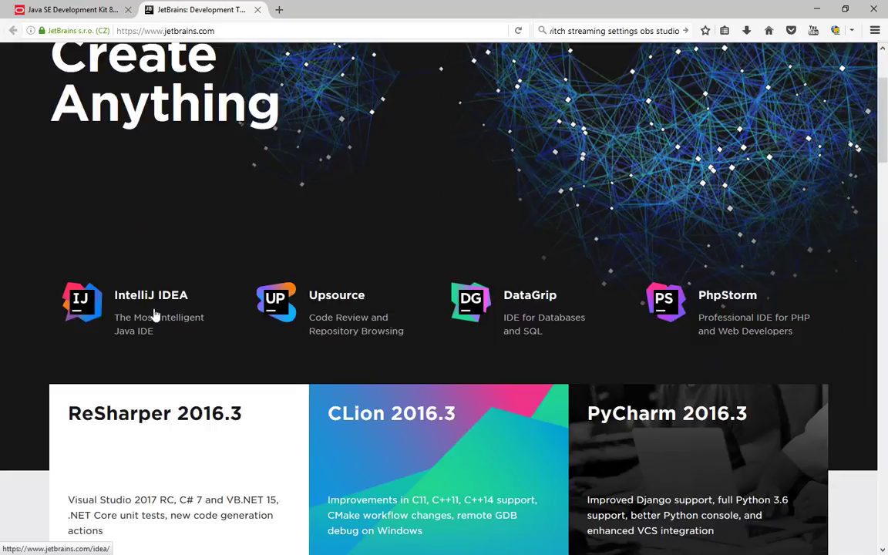
{"action": "left_click", "coordinate": [154, 314]}
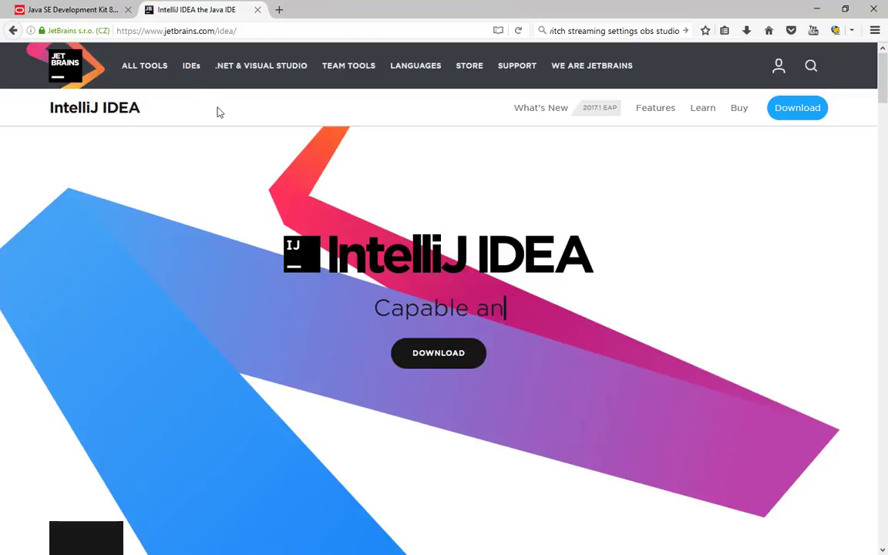
{"action": "scroll", "coordinate": [222, 139], "scroll_direction": "down", "scroll_amount": 2}
{"action": "scroll", "coordinate": [253, 244], "scroll_direction": "up", "scroll_amount": 2}
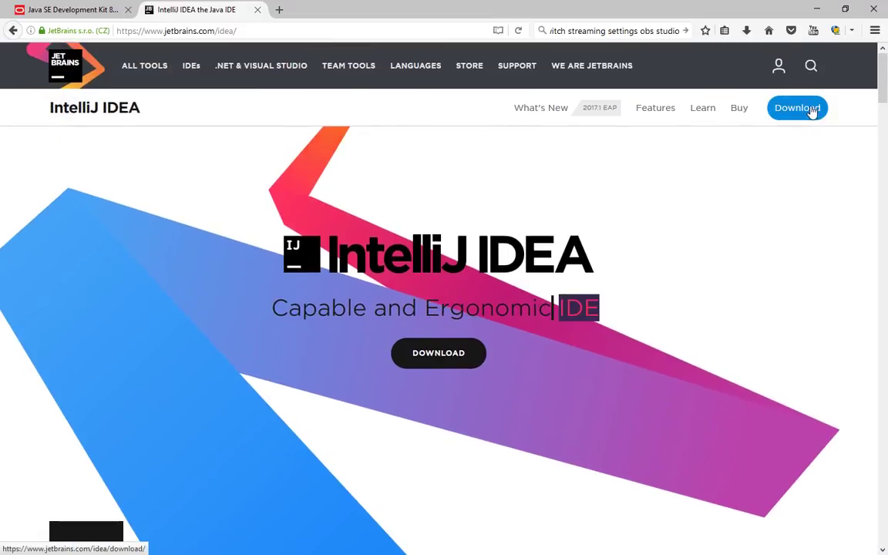
{"action": "left_click", "coordinate": [571, 334]}
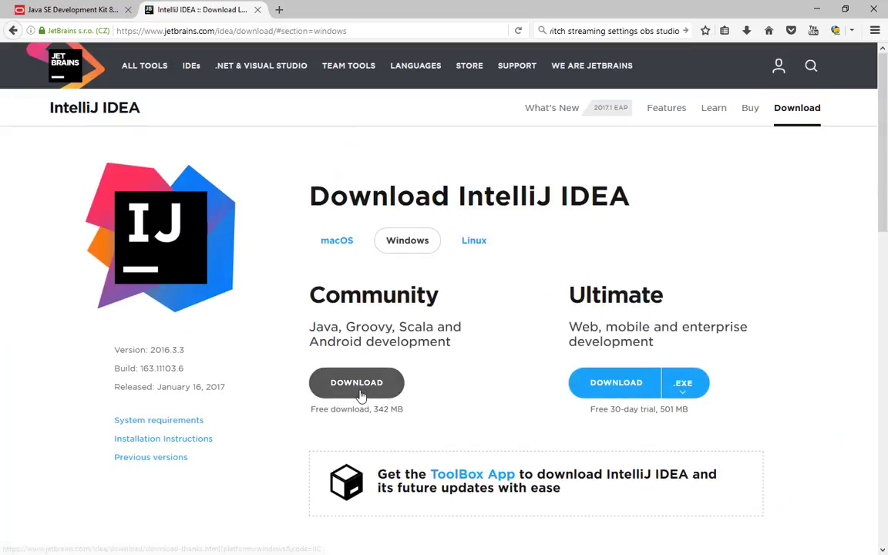
{"action": "left_click", "coordinate": [359, 392]}
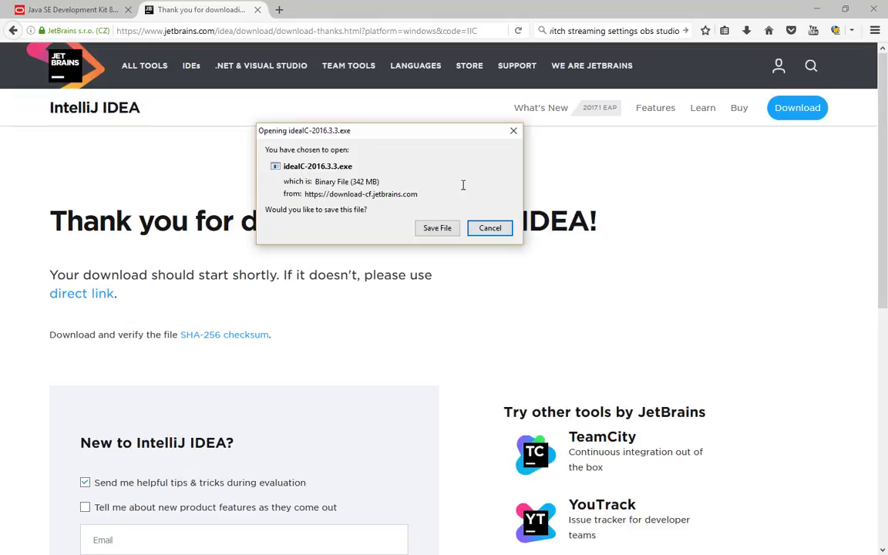
{"action": "left_click", "coordinate": [489, 228]}
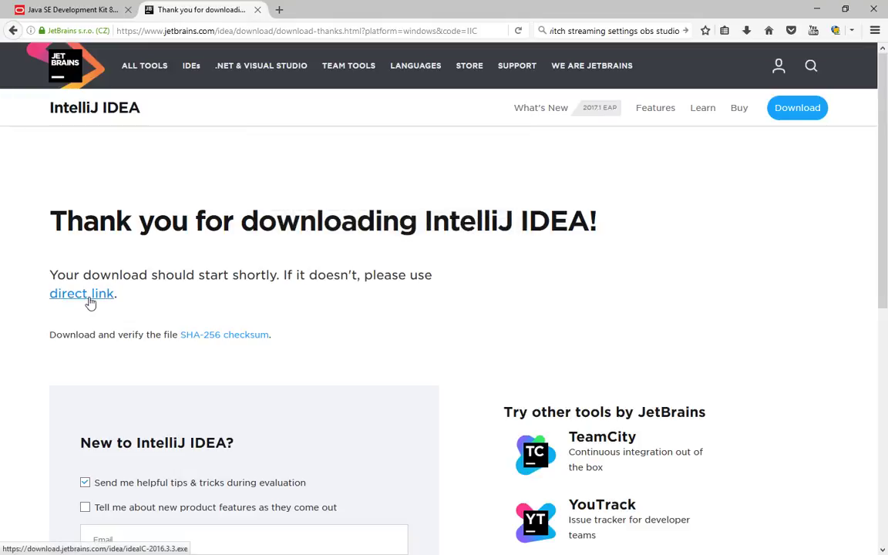
{"action": "scroll", "coordinate": [182, 291], "scroll_direction": "down", "scroll_amount": 5}
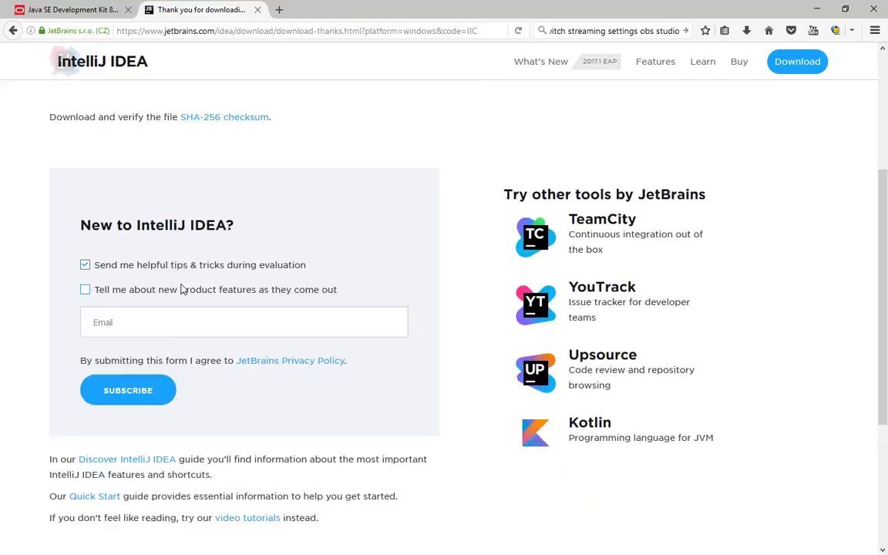
{"action": "scroll", "coordinate": [182, 287], "scroll_direction": "up", "scroll_amount": 5}
{"action": "left_click", "coordinate": [96, 108]}
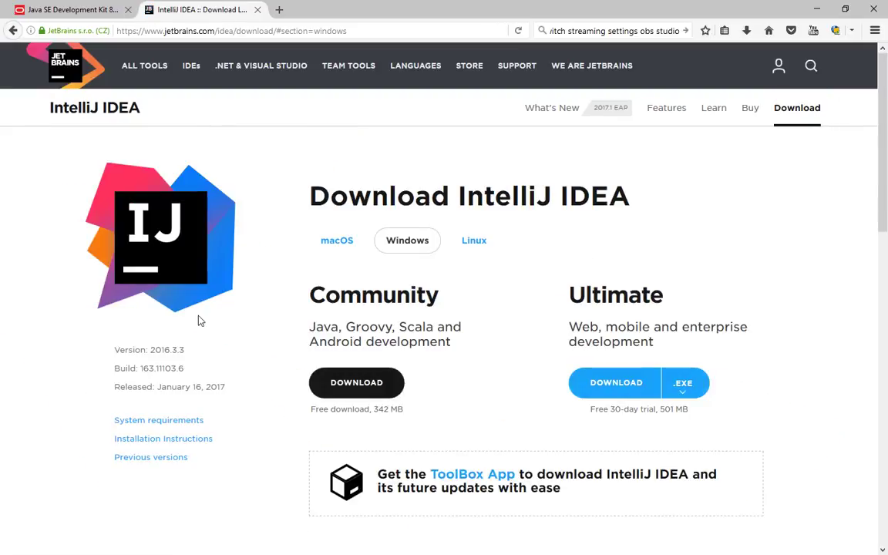
Download the IntelliJ IDEA Community edition for Windows and save the installer ideaIC-2016.3.3.exe.
{"action": "left_click", "coordinate": [354, 385]}
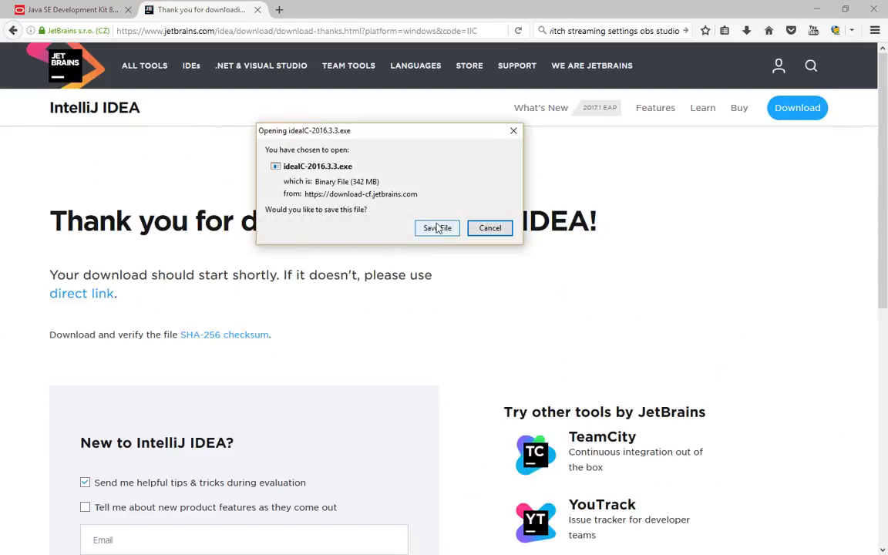
{"action": "left_click", "coordinate": [439, 228]}
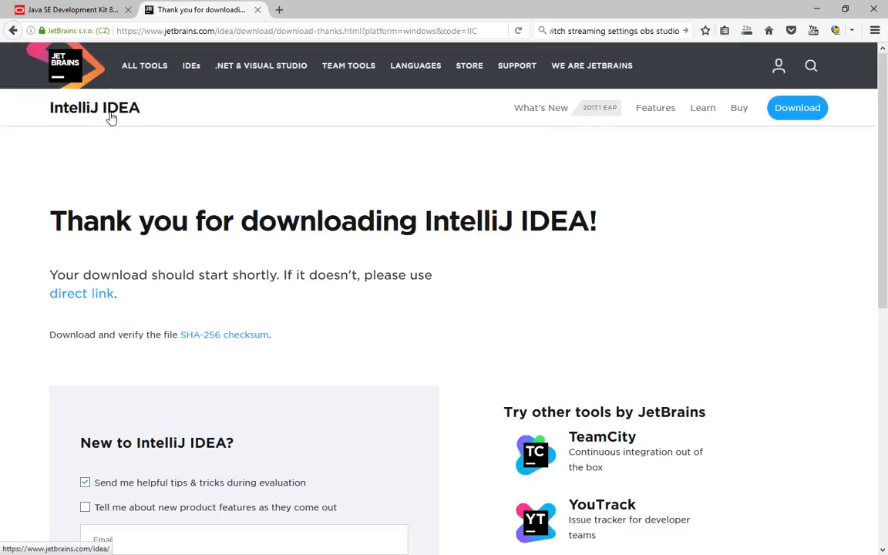
{"action": "scroll", "coordinate": [150, 330], "scroll_direction": "down", "scroll_amount": 3}
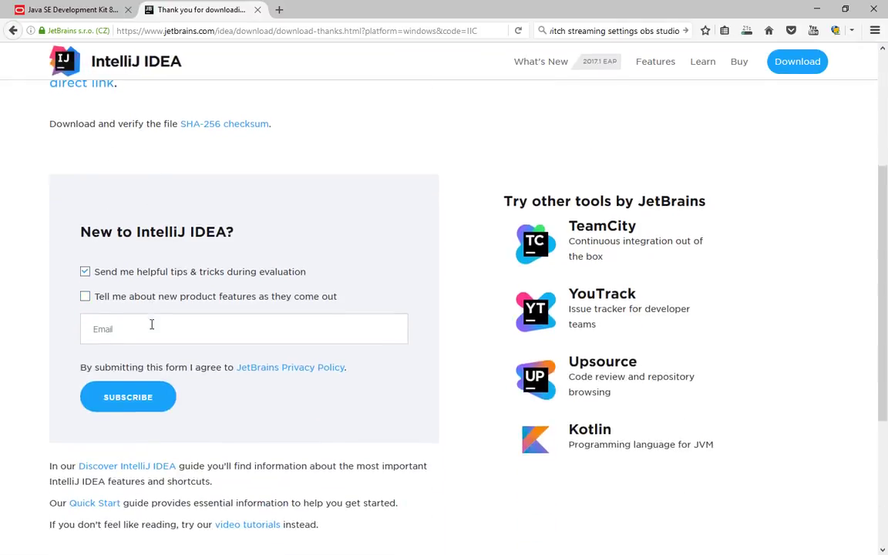
{"action": "scroll", "coordinate": [152, 325], "scroll_direction": "up", "scroll_amount": 3}
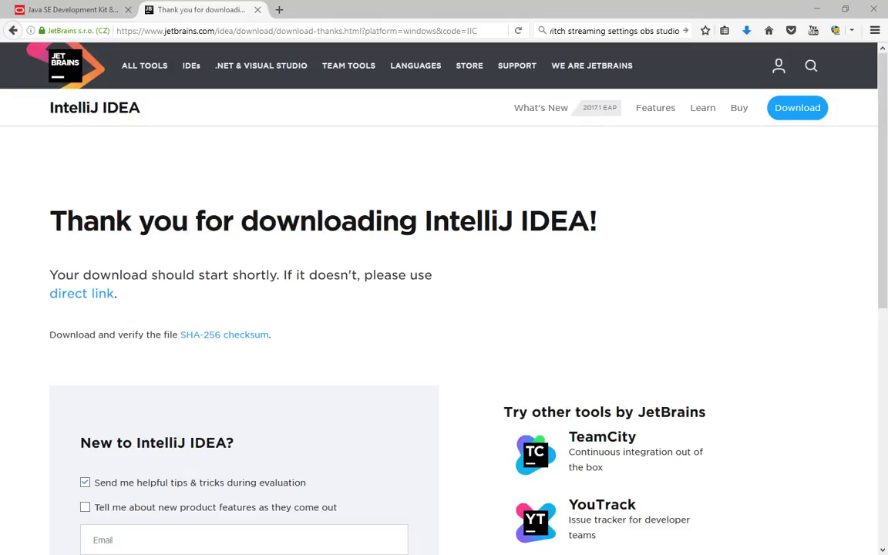
Bring the eclipse.org and code.visualstudio.com pages into the browser window and look over them as alternative editors.
{"action": "left_click_drag", "start_coordinate": [354, 52], "coordinate": [370, 3]}
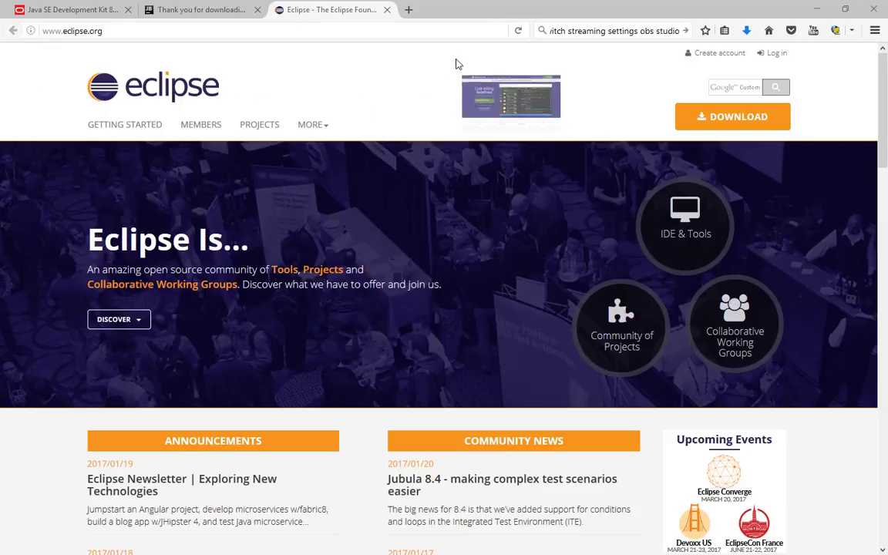
{"action": "left_click_drag", "start_coordinate": [455, 62], "coordinate": [428, 25]}
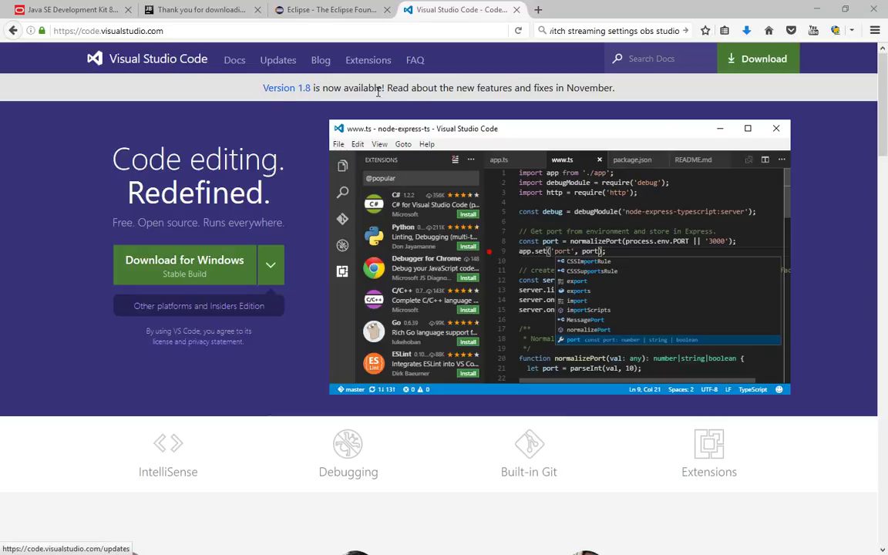
{"action": "left_click", "coordinate": [356, 10]}
{"action": "left_click", "coordinate": [432, 10]}
{"action": "left_click", "coordinate": [327, 10]}
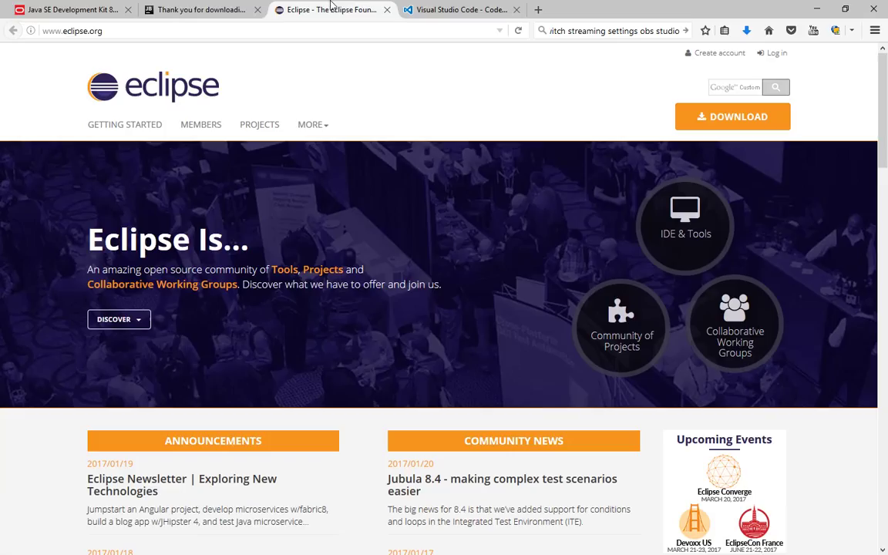
{"action": "left_click", "coordinate": [77, 8]}
{"action": "left_click", "coordinate": [202, 9]}
{"action": "left_click", "coordinate": [369, 9]}
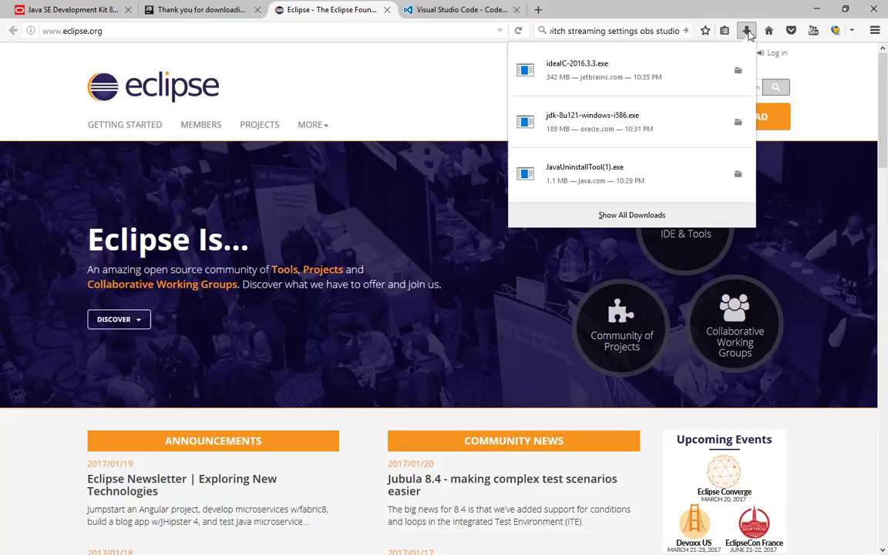
Run the downloaded ideaIC-2016.3.3.exe and have its setup silently uninstall IntelliJ IDEA Community Edition 2016.2.4.
{"action": "left_click", "coordinate": [630, 75]}
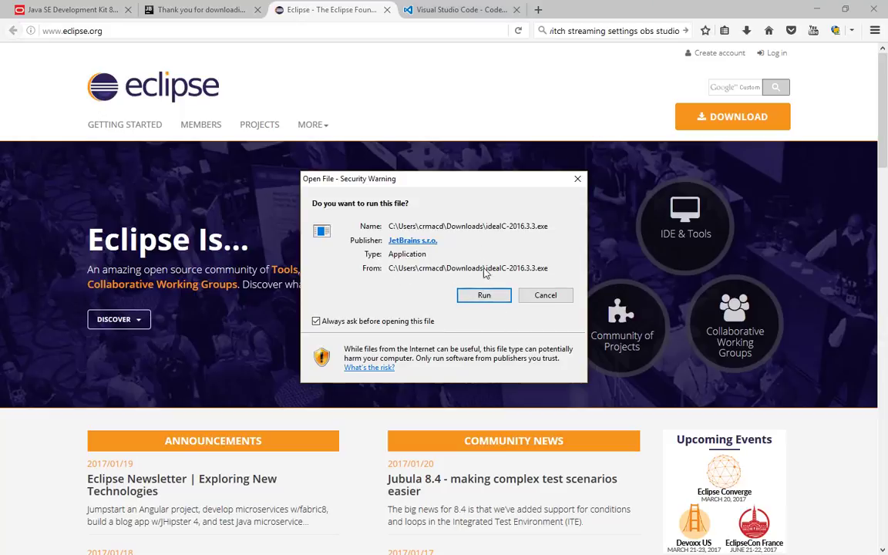
{"action": "left_click", "coordinate": [482, 299]}
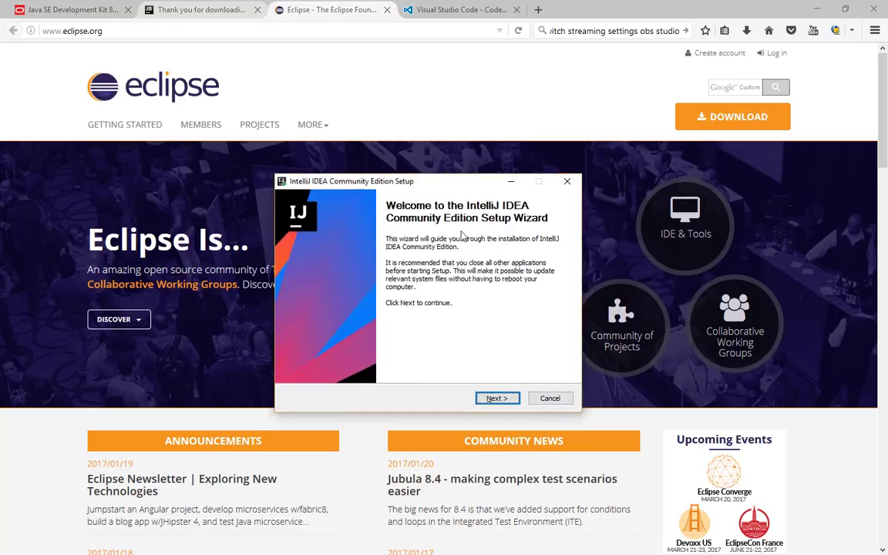
{"action": "left_click", "coordinate": [494, 397]}
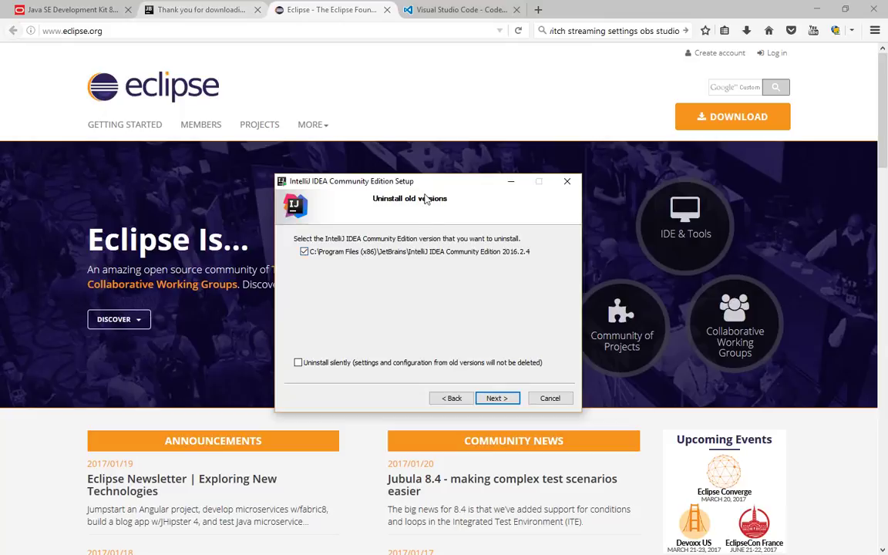
{"action": "left_click_drag", "start_coordinate": [383, 177], "coordinate": [389, 140]}
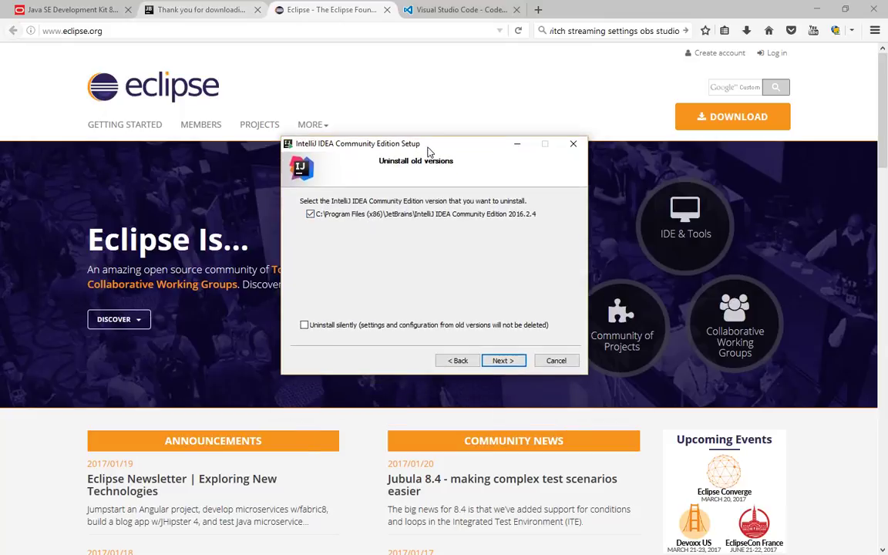
{"action": "left_click", "coordinate": [389, 326]}
{"action": "left_click", "coordinate": [505, 360]}
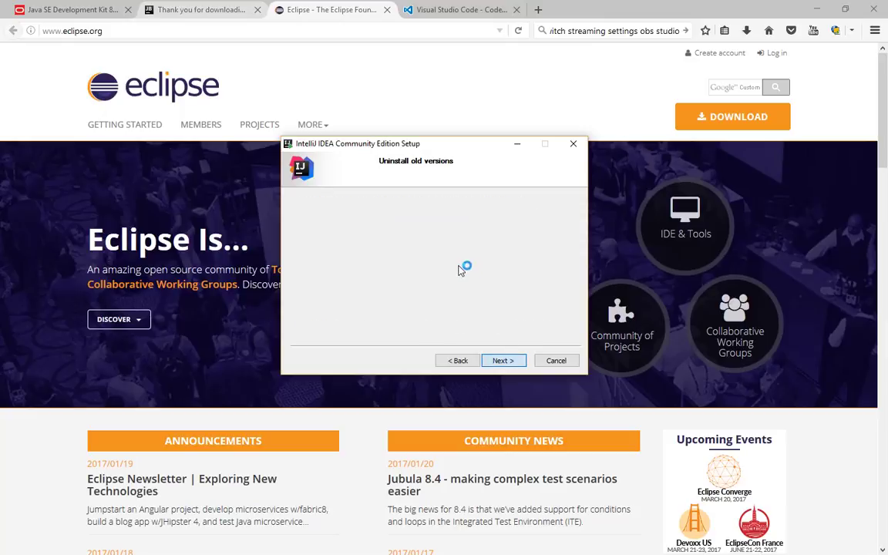
Install with 32-bit and 64-bit desktop shortcuts, the .java association and the JetBrains Start Menu folder, keeping the default destination.
{"action": "left_click", "coordinate": [504, 361]}
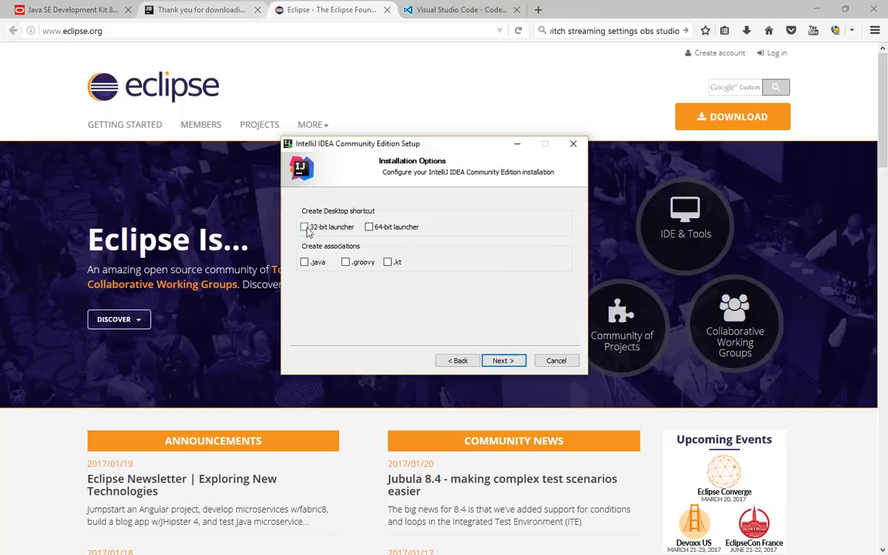
{"action": "left_click", "coordinate": [317, 266]}
{"action": "left_click", "coordinate": [322, 229]}
{"action": "left_click", "coordinate": [384, 229]}
{"action": "left_click", "coordinate": [503, 360]}
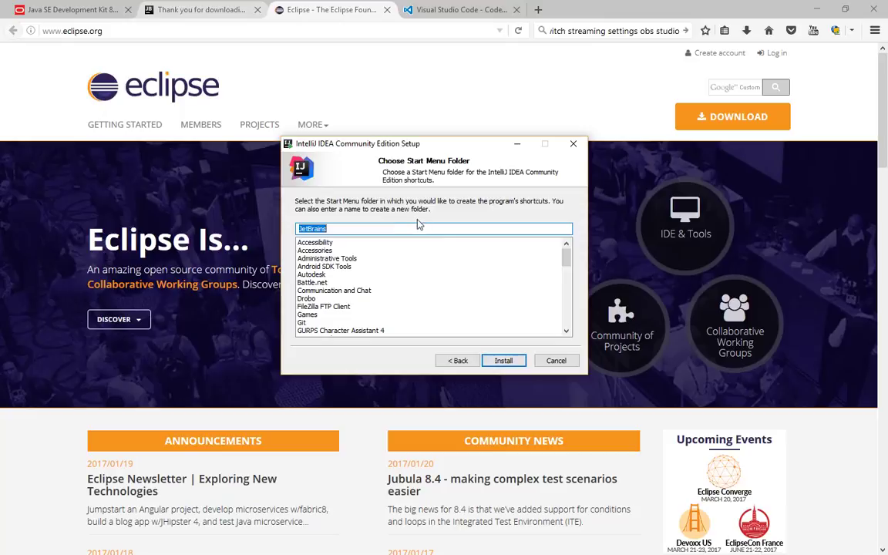
{"action": "left_click", "coordinate": [504, 361]}
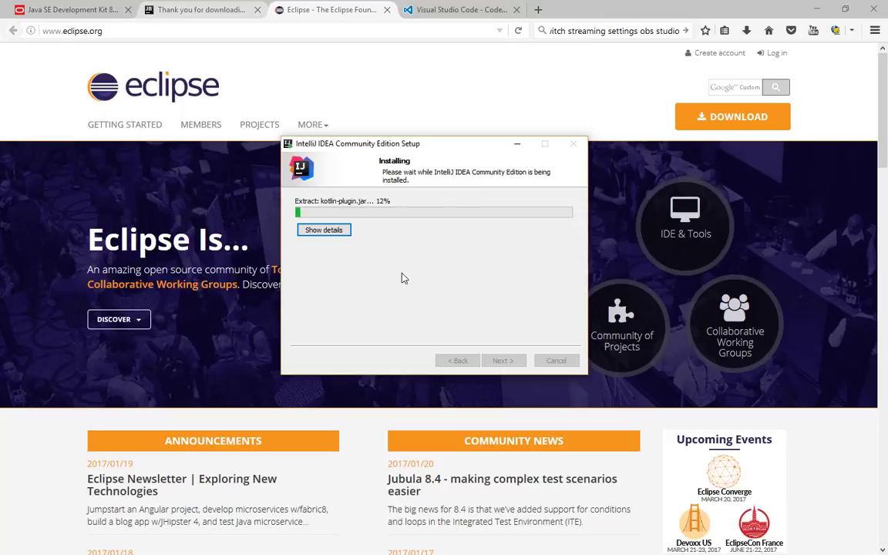
Close the Eclipse and Visual Studio Code pages and open the IntelliJ IDEA product page from the JetBrains IDE list.
{"action": "left_click", "coordinate": [387, 10]}
{"action": "left_click", "coordinate": [386, 9]}
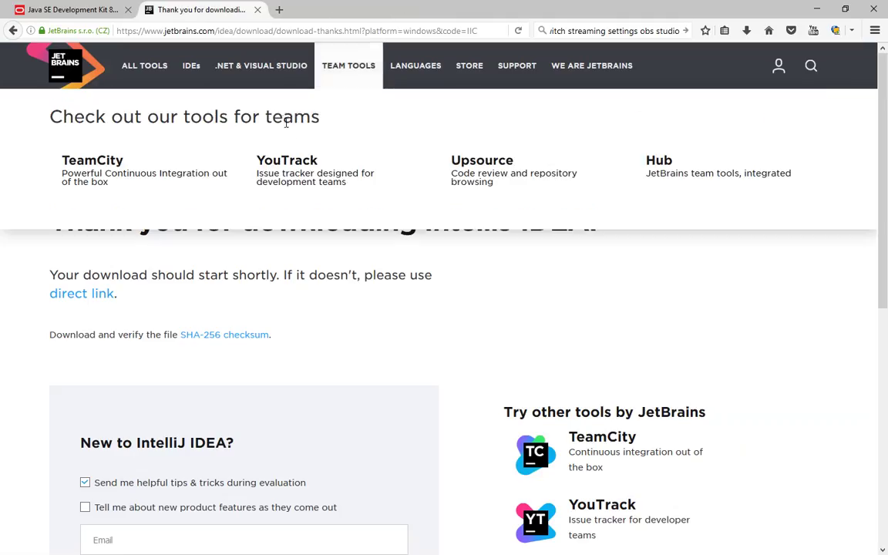
{"action": "mouse_move", "coordinate": [184, 69]}
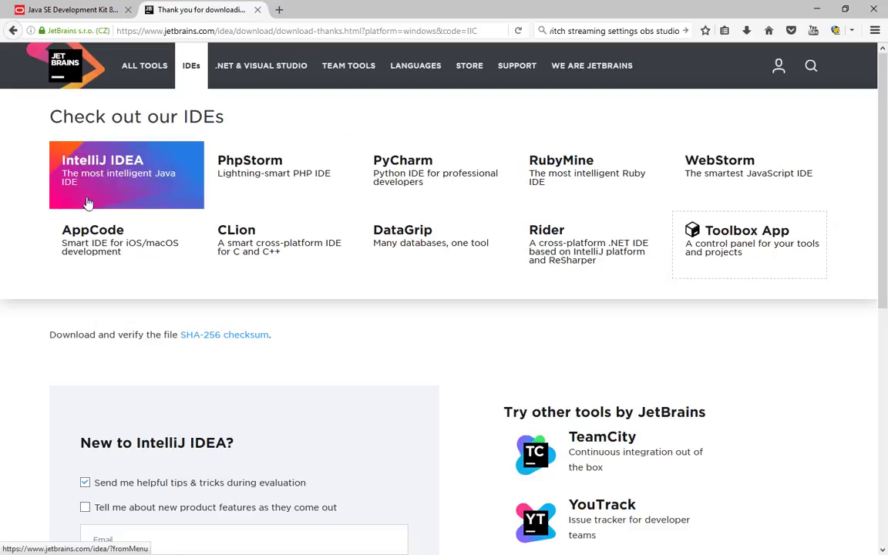
{"action": "left_click", "coordinate": [122, 171]}
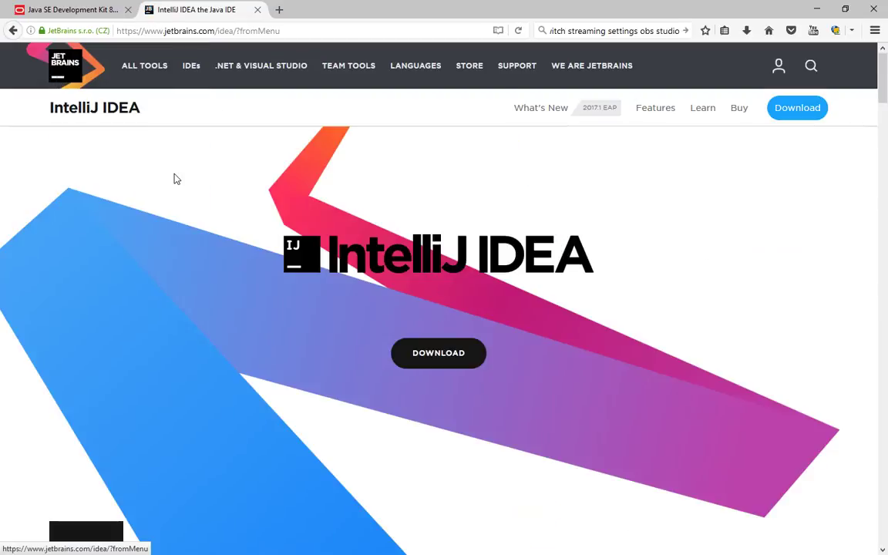
Read through the feature sections of the IntelliJ IDEA product page, then return to the JDK 8u121 download page.
{"action": "scroll", "coordinate": [174, 179], "scroll_direction": "down", "scroll_amount": 10}
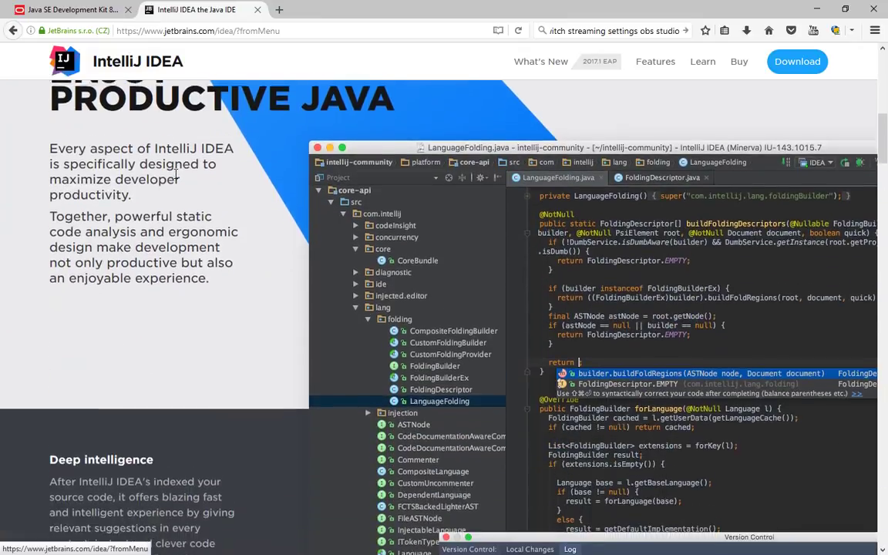
{"action": "scroll", "coordinate": [176, 175], "scroll_direction": "down", "scroll_amount": 3}
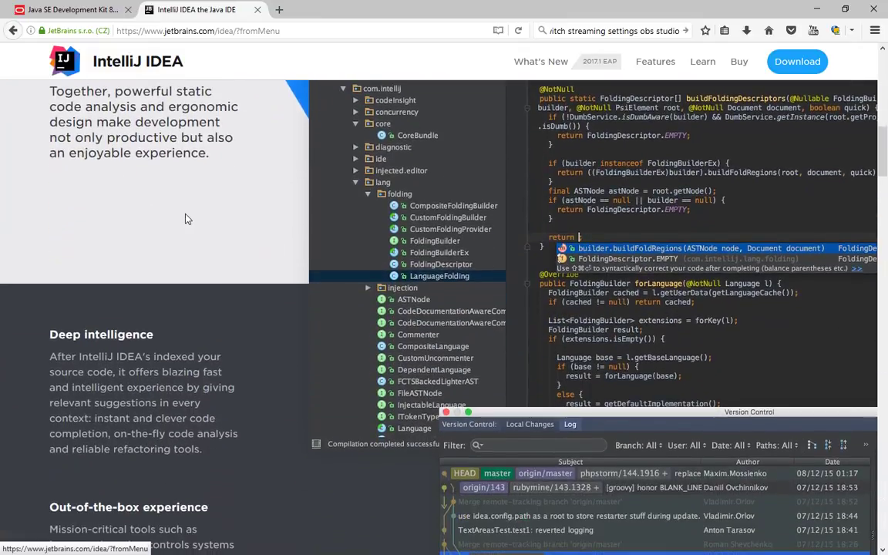
{"action": "scroll", "coordinate": [185, 219], "scroll_direction": "down", "scroll_amount": 4}
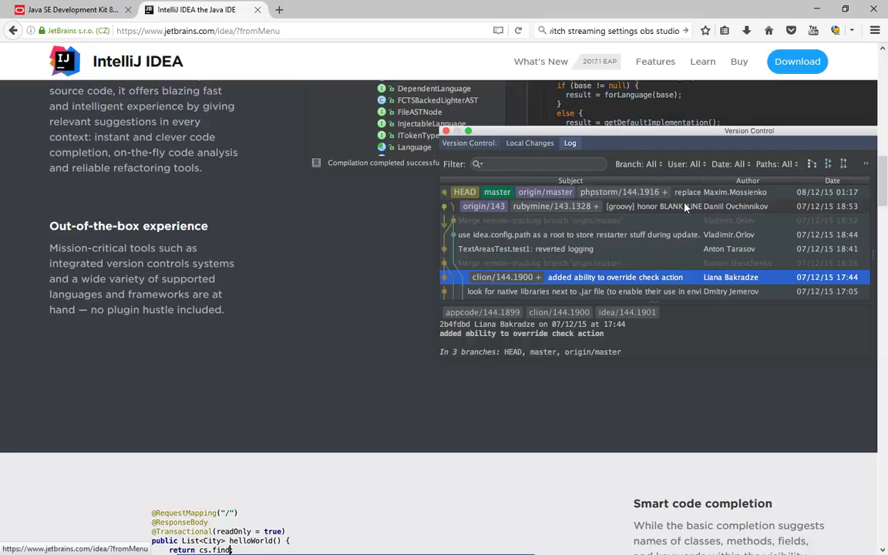
{"action": "scroll", "coordinate": [303, 273], "scroll_direction": "down", "scroll_amount": 5}
{"action": "scroll", "coordinate": [301, 307], "scroll_direction": "up", "scroll_amount": 9}
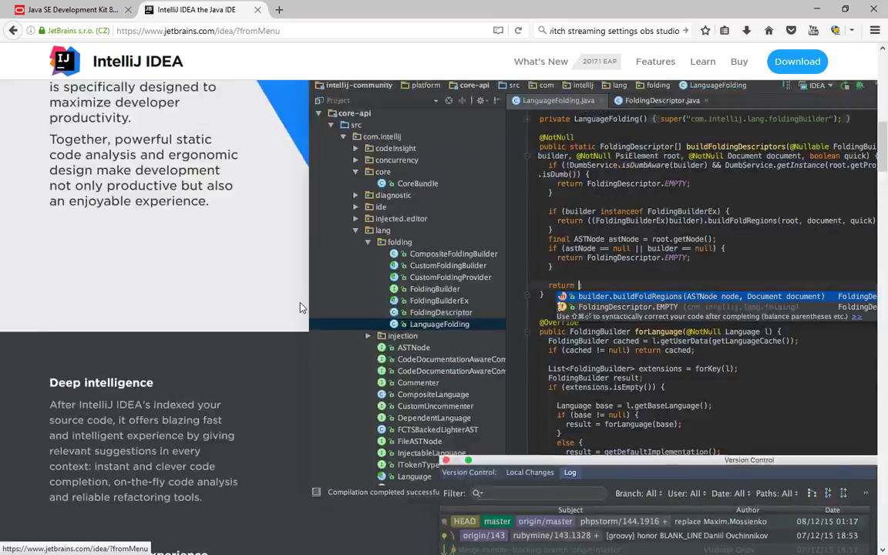
{"action": "scroll", "coordinate": [299, 307], "scroll_direction": "up", "scroll_amount": 10}
{"action": "key", "text": "ctrl+Tab"}
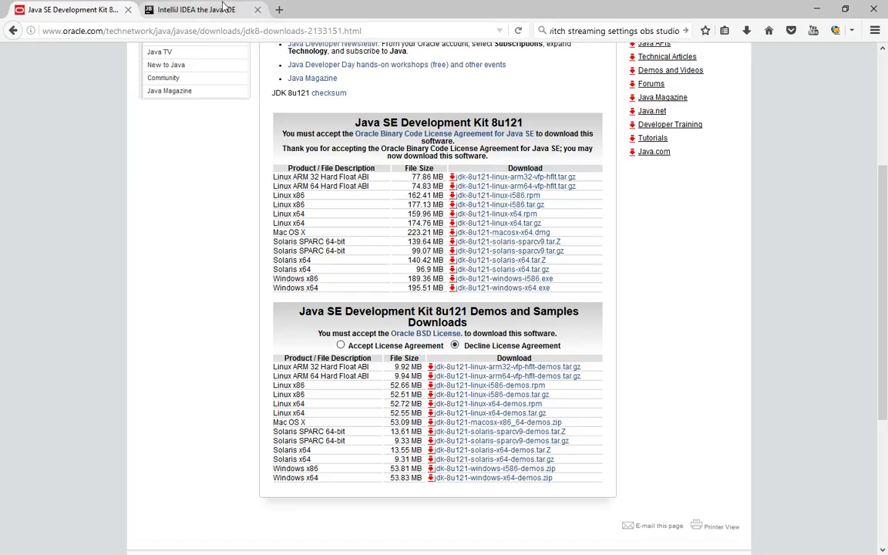
Finish the IntelliJ IDEA setup with the option to run it, and skip the initial customization using the defaults.
{"action": "left_click", "coordinate": [817, 9]}
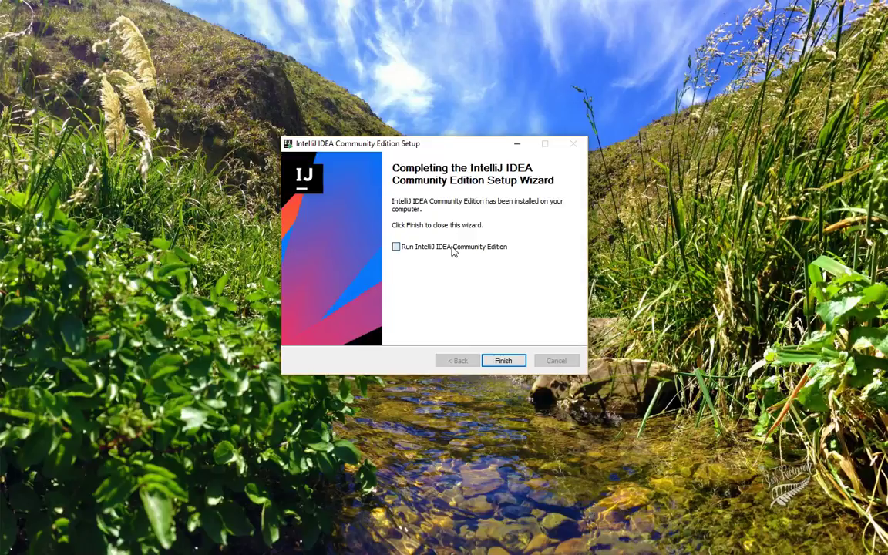
{"action": "left_click", "coordinate": [454, 248]}
{"action": "left_click", "coordinate": [503, 362]}
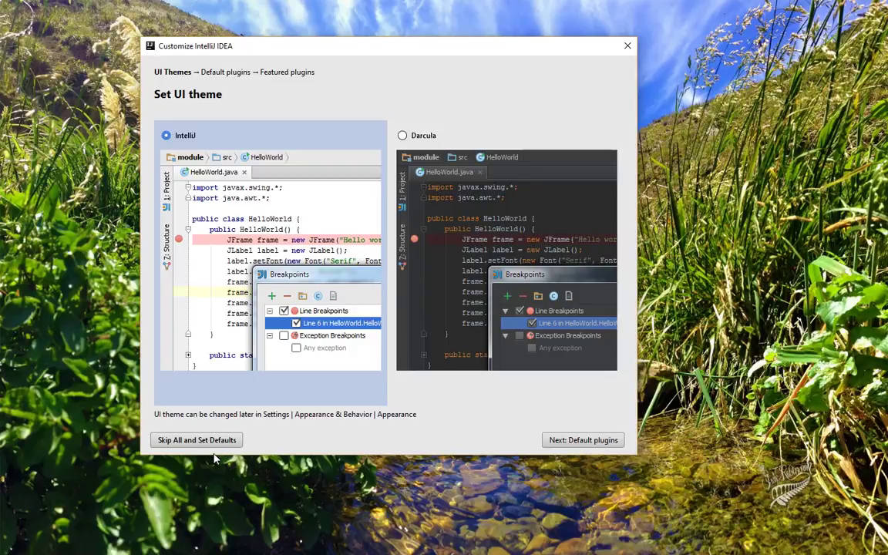
{"action": "left_click", "coordinate": [195, 440]}
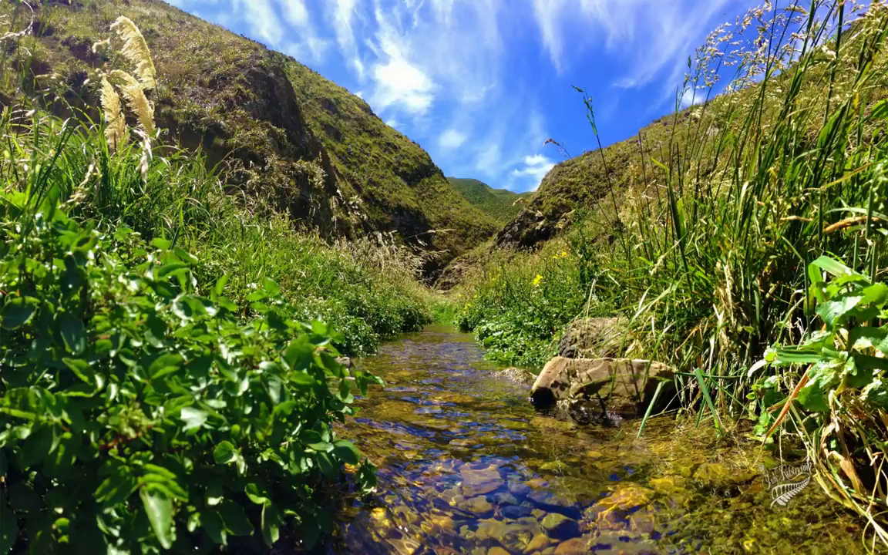
{"action": "left_click_drag", "start_coordinate": [472, 95], "coordinate": [445, 113]}
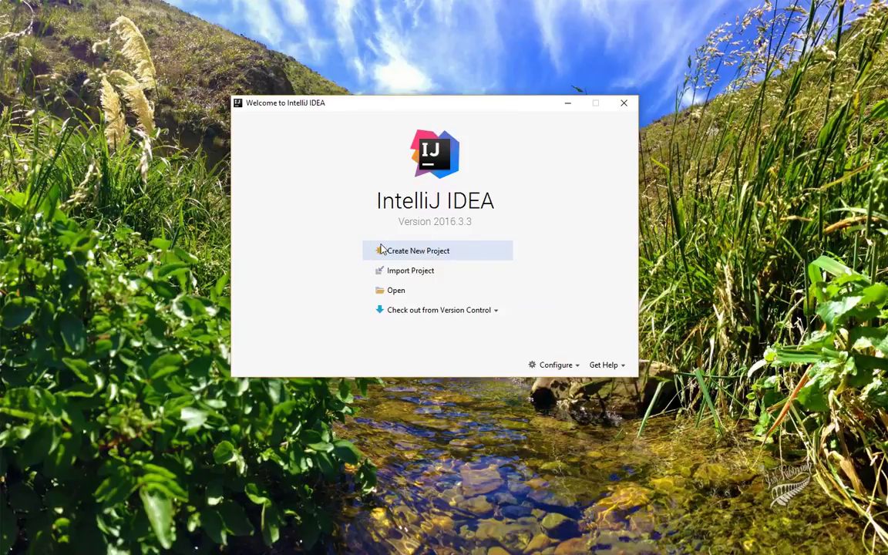
Start a new Java project and open the home directory selection for adding a JDK as project SDK.
{"action": "left_click", "coordinate": [444, 252]}
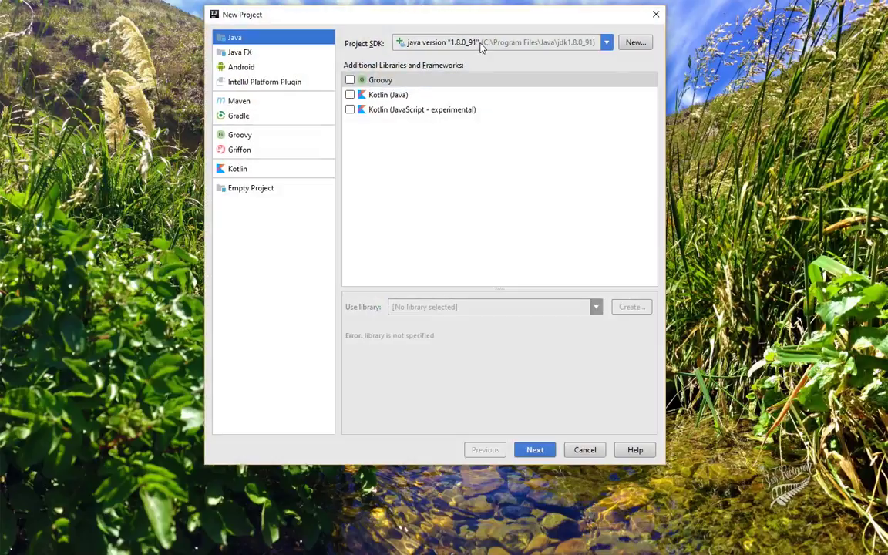
{"action": "left_click", "coordinate": [480, 44]}
{"action": "left_click", "coordinate": [480, 44]}
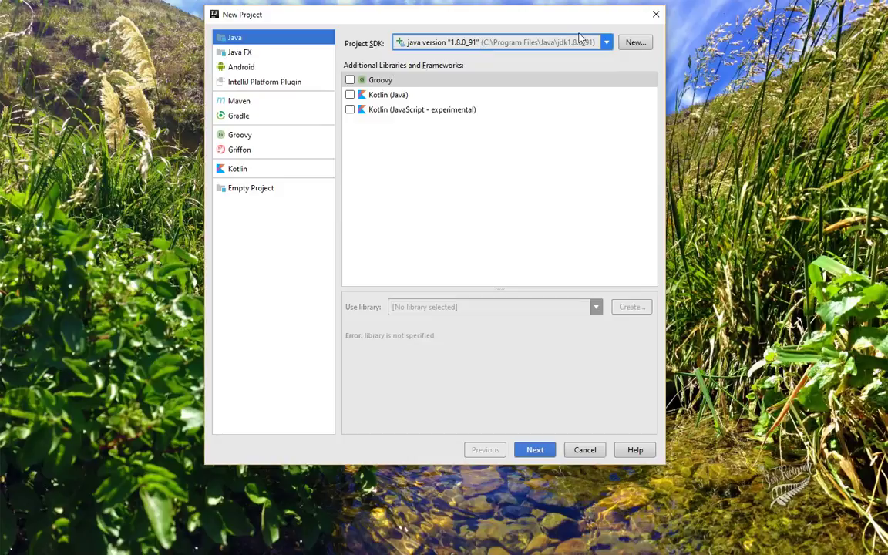
{"action": "left_click", "coordinate": [606, 45]}
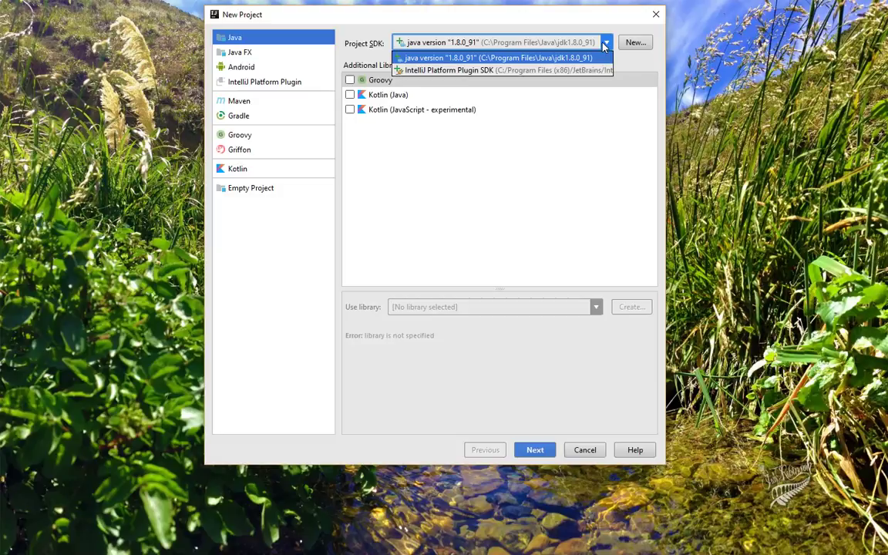
{"action": "left_click", "coordinate": [633, 43]}
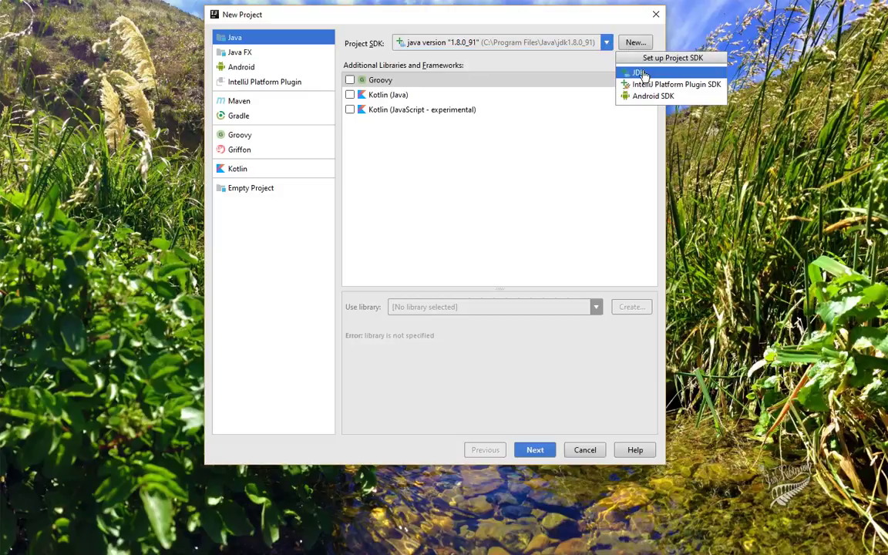
{"action": "left_click", "coordinate": [644, 75]}
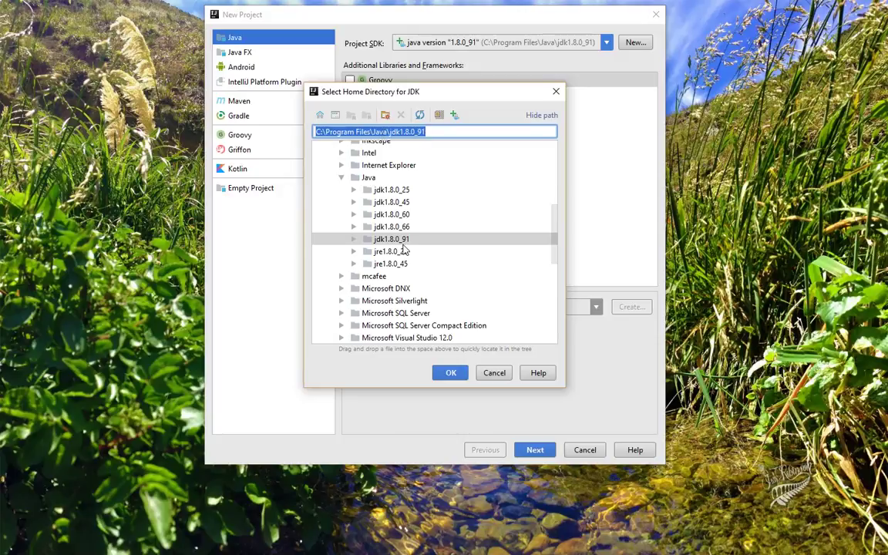
Look through C:\Program Files, including its Java folder, for the JDK 1.8.0_121 installation.
{"action": "left_click", "coordinate": [369, 179]}
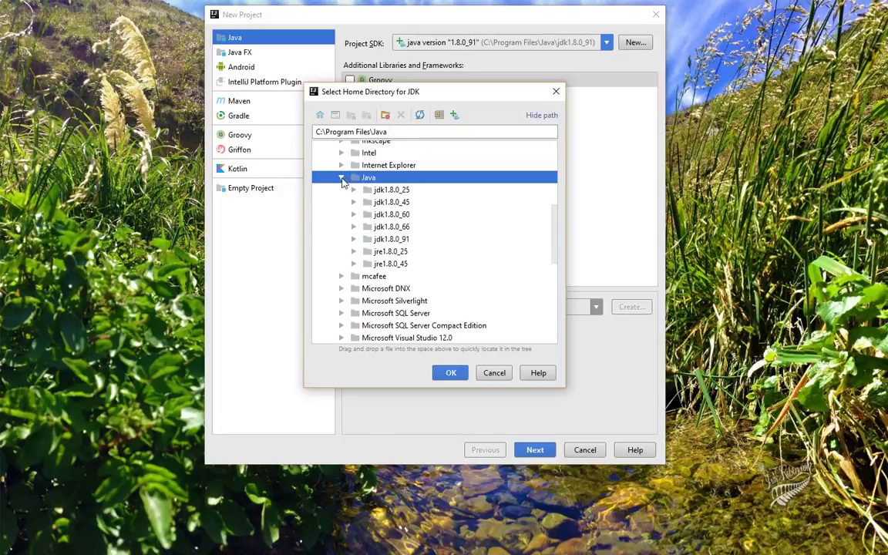
{"action": "left_click", "coordinate": [345, 180]}
{"action": "left_click", "coordinate": [345, 180]}
{"action": "scroll", "coordinate": [356, 242], "scroll_direction": "up", "scroll_amount": 8}
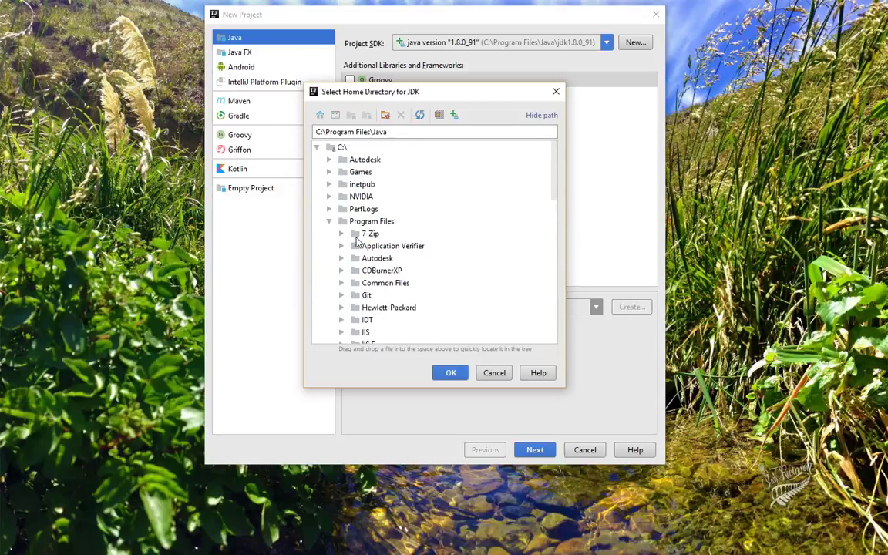
{"action": "scroll", "coordinate": [356, 242], "scroll_direction": "down", "scroll_amount": 10}
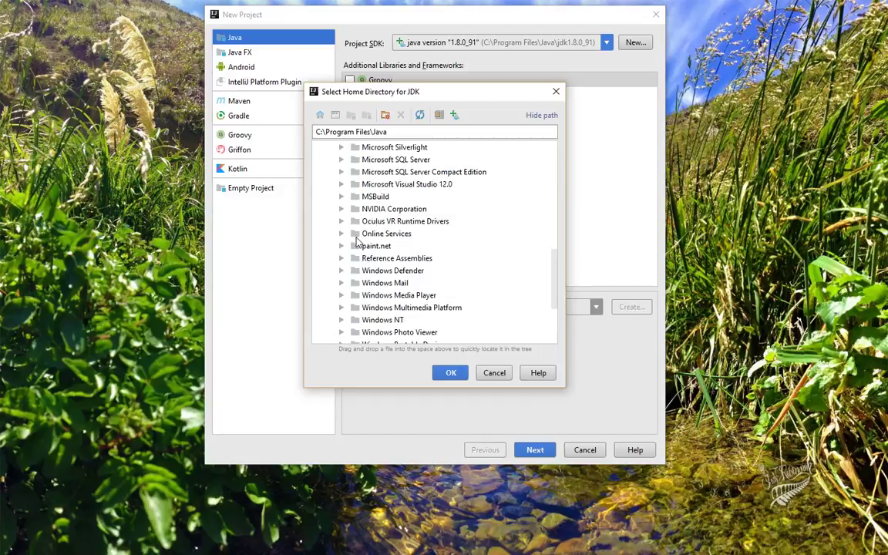
{"action": "scroll", "coordinate": [356, 243], "scroll_direction": "down", "scroll_amount": 3}
Set the project SDK to the jdk1.8.0_121 folder in C:\Program Files (x86)\Java.
{"action": "left_click", "coordinate": [329, 251]}
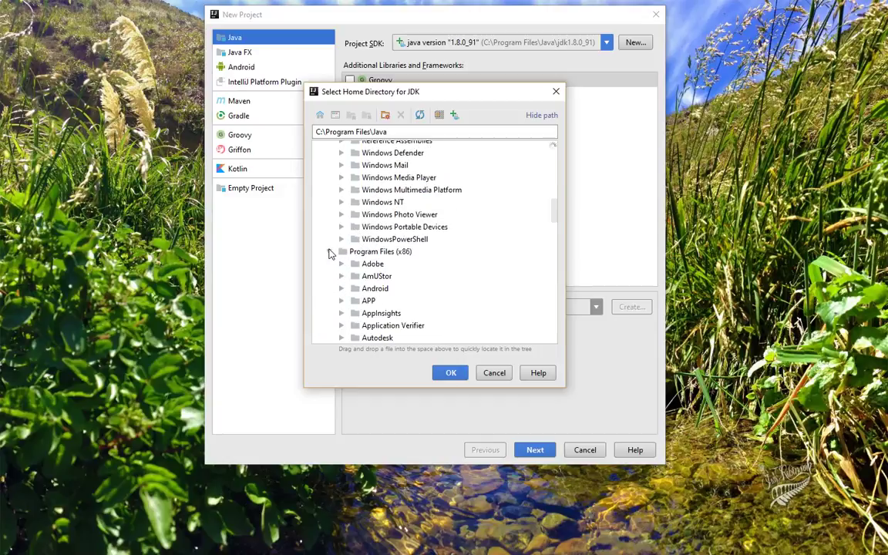
{"action": "scroll", "coordinate": [376, 243], "scroll_direction": "down", "scroll_amount": 5}
{"action": "scroll", "coordinate": [378, 252], "scroll_direction": "down", "scroll_amount": 4}
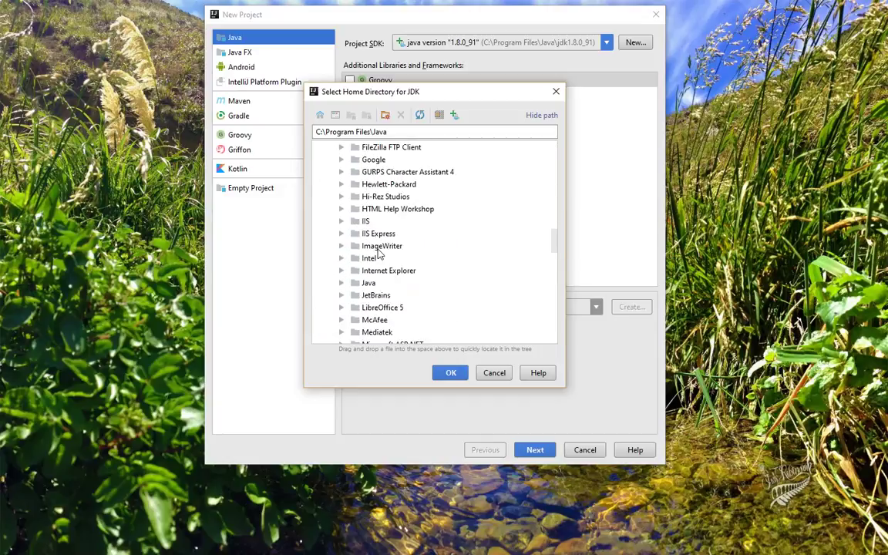
{"action": "left_click", "coordinate": [368, 221]}
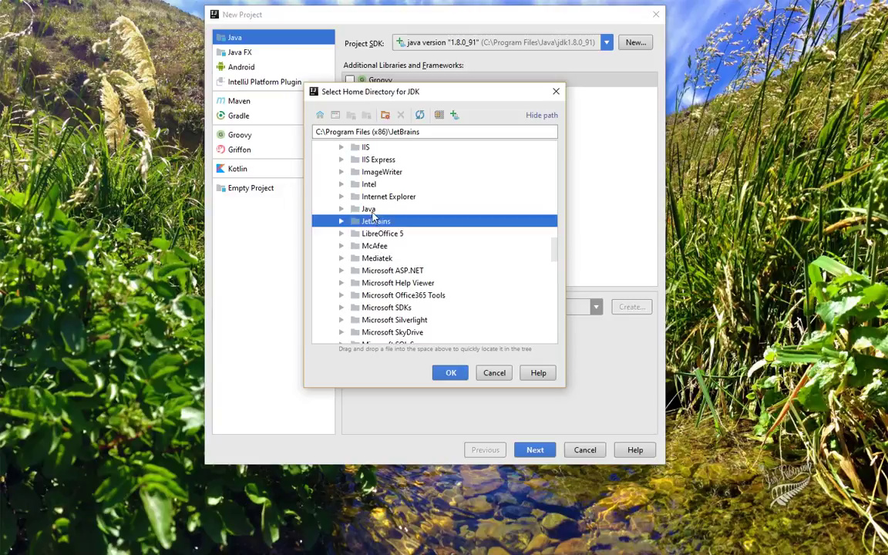
{"action": "left_click", "coordinate": [347, 209]}
{"action": "left_click", "coordinate": [341, 208]}
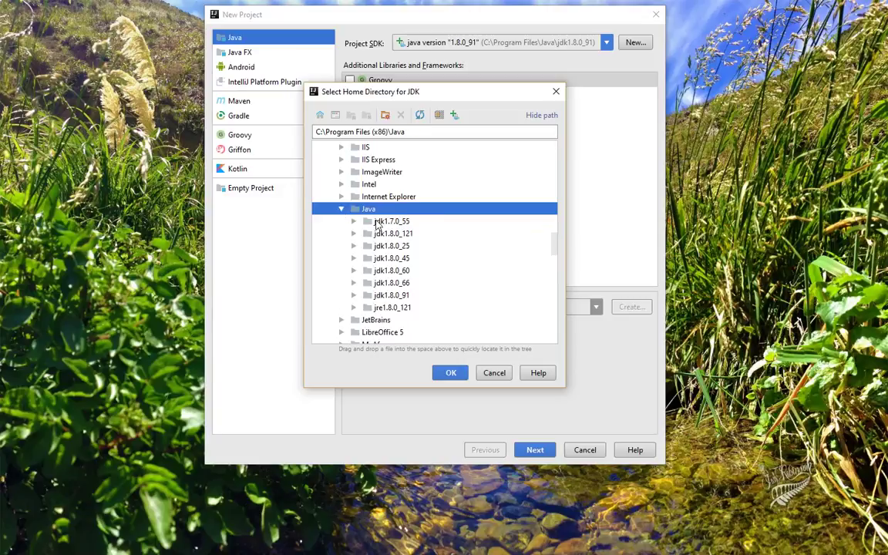
{"action": "left_click", "coordinate": [389, 234]}
{"action": "left_click", "coordinate": [353, 234]}
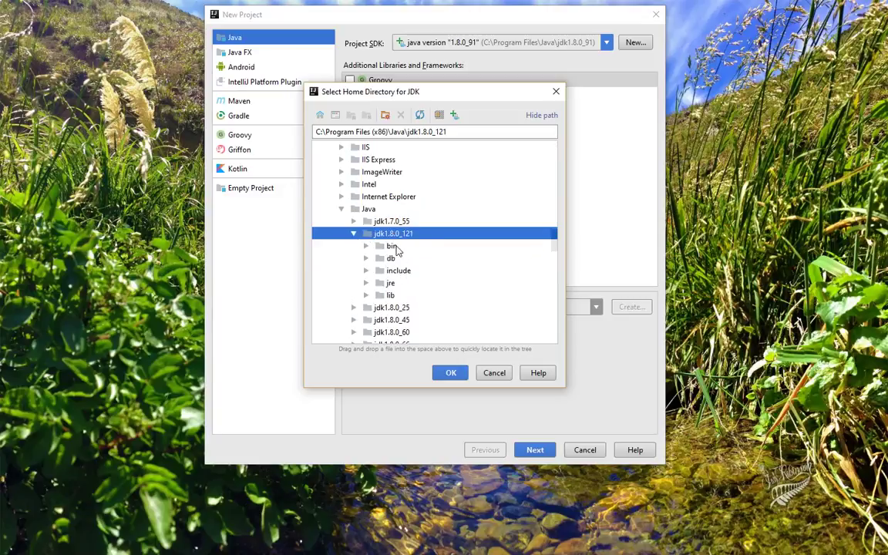
{"action": "left_click", "coordinate": [452, 373]}
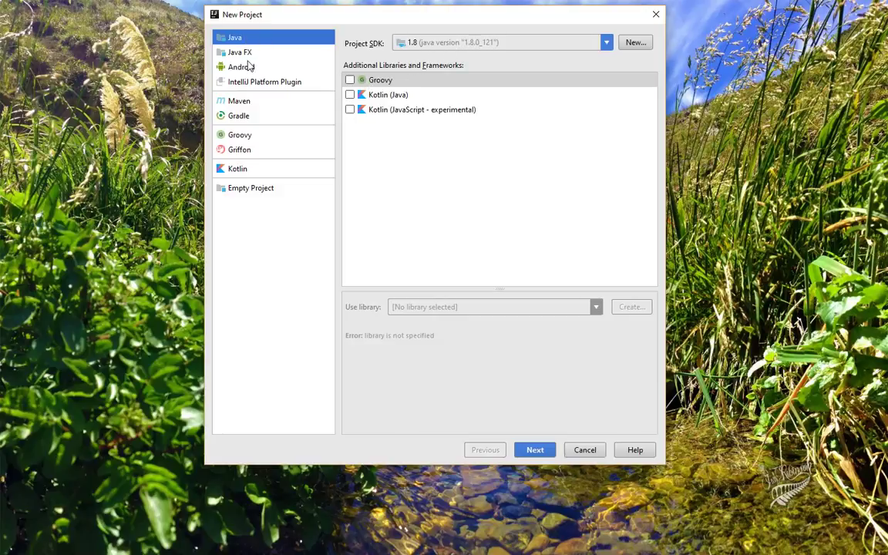
Choose the Java project type without additional frameworks and base the project on the Command Line App template.
{"action": "left_click", "coordinate": [249, 188]}
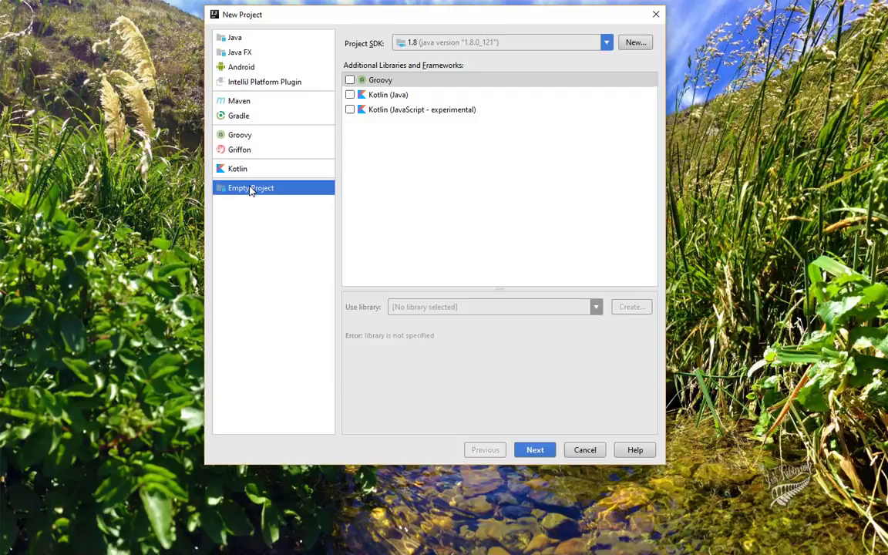
{"action": "left_click", "coordinate": [250, 38]}
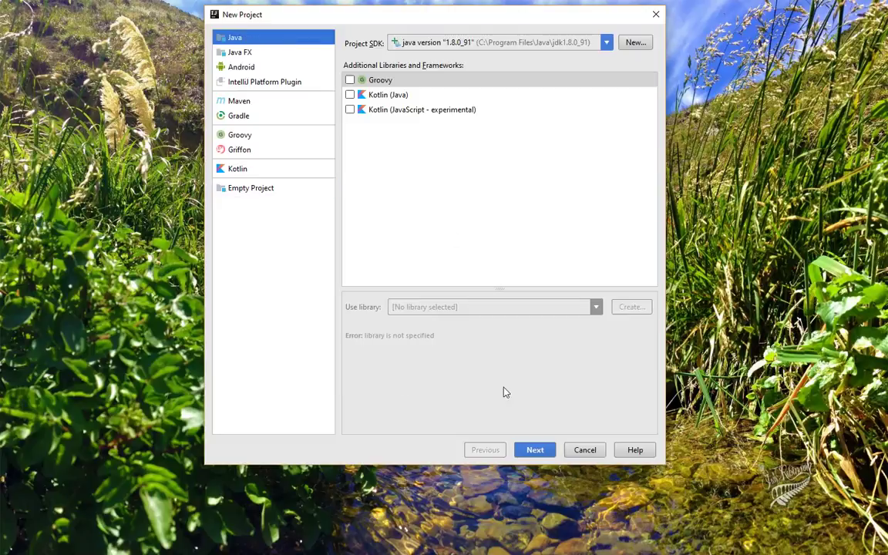
{"action": "left_click", "coordinate": [531, 450]}
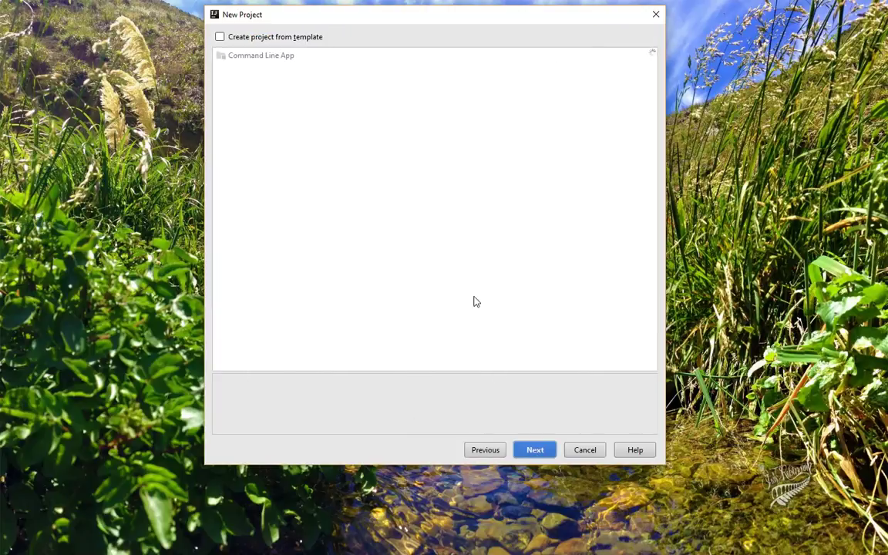
{"action": "left_click", "coordinate": [254, 38]}
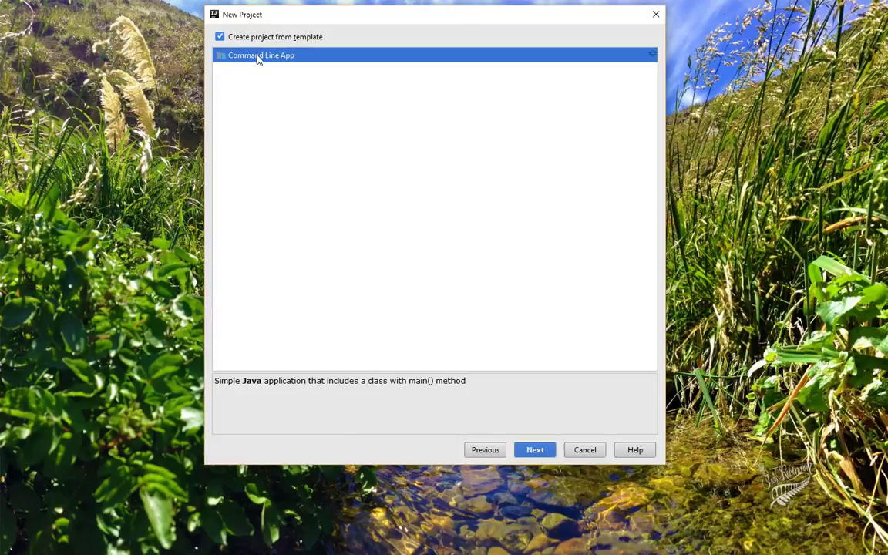
{"action": "left_click", "coordinate": [520, 455]}
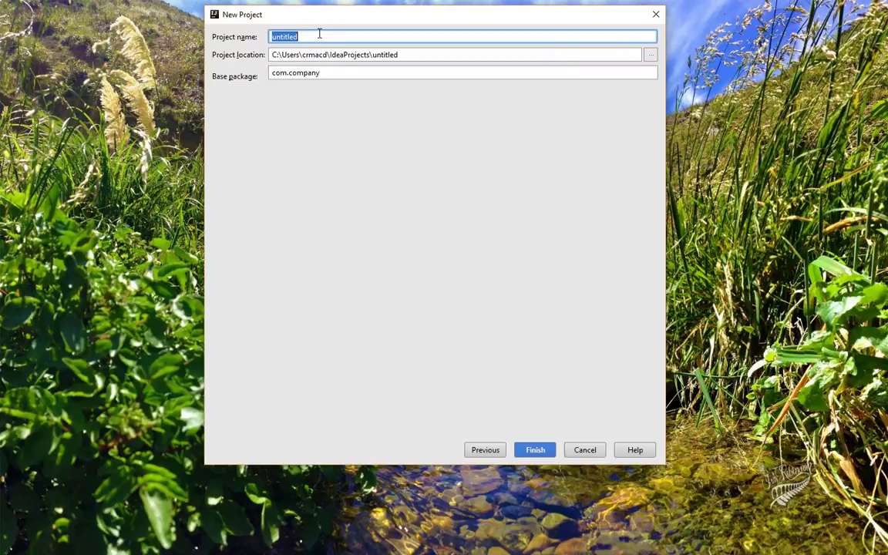
Name the project crm-ch1p1.
{"action": "type", "text": "ch"}
{"action": "type", "text": "1p"}
{"action": "type", "text": "crm"}
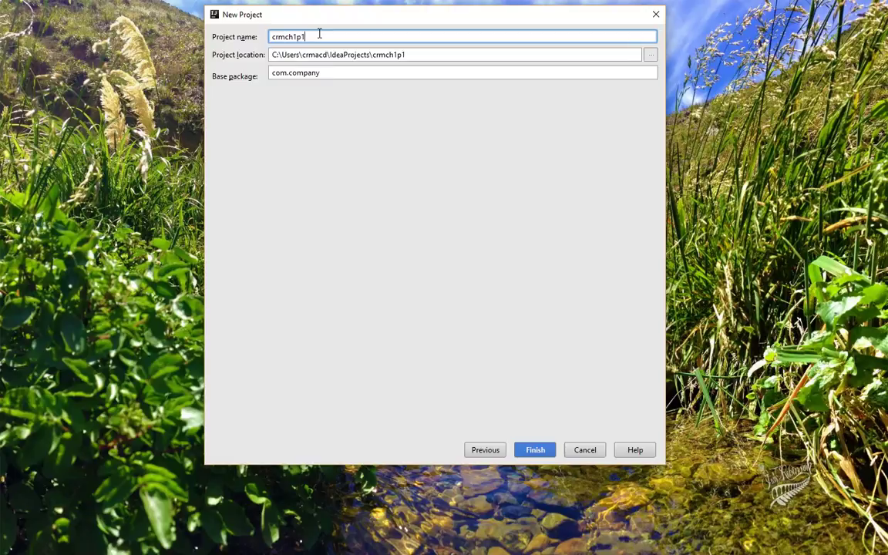
{"action": "left_click", "coordinate": [326, 41]}
{"action": "key", "text": "Left"}
{"action": "key", "text": "Left"}
{"action": "key", "text": "Left"}
{"action": "key", "text": "Left"}
{"action": "key", "text": "Left"}
{"action": "type", "text": "-"}
Change the base package to com.example and create the project.
{"action": "left_click", "coordinate": [346, 72]}
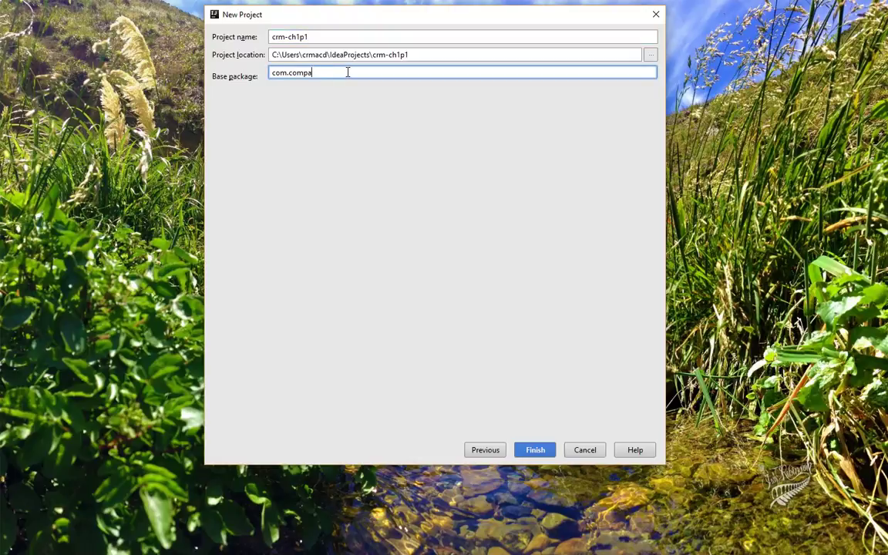
{"action": "key", "text": "BackSpace"}
{"action": "key", "text": "BackSpace"}
{"action": "key", "text": "BackSpace"}
{"action": "key", "text": "BackSpace"}
{"action": "key", "text": "BackSpace"}
{"action": "type", "text": "examp"}
{"action": "left_click", "coordinate": [533, 451]}
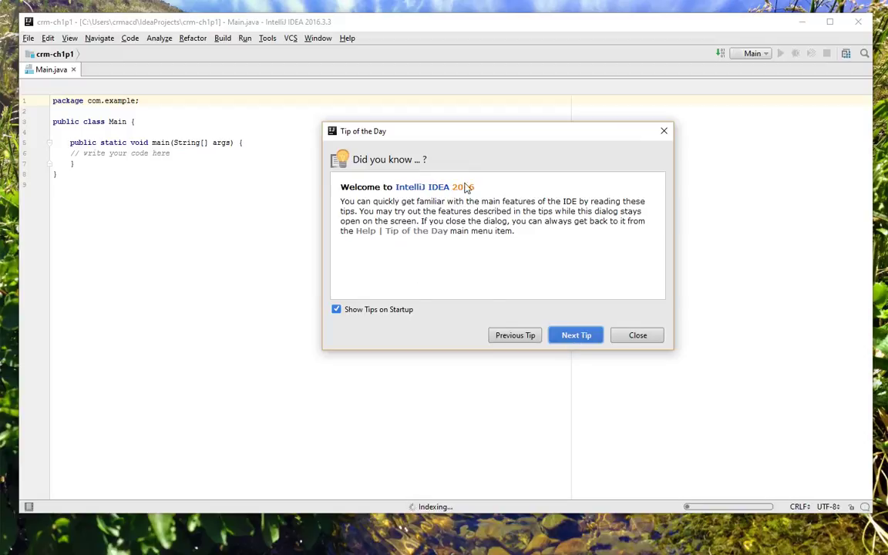
Dismiss the Tip of the Day and the tool windows hint, and build the project.
{"action": "left_click", "coordinate": [635, 338]}
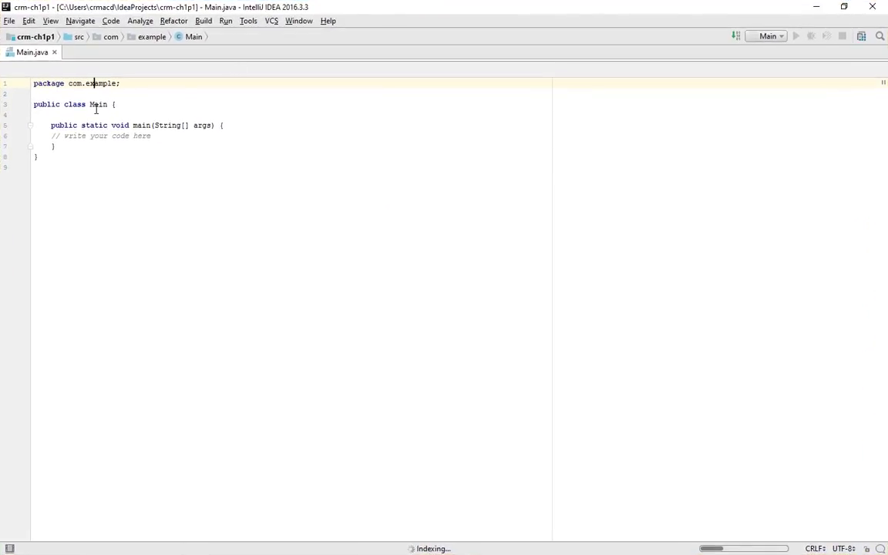
{"action": "left_click_drag", "start_coordinate": [168, 137], "coordinate": [51, 136]}
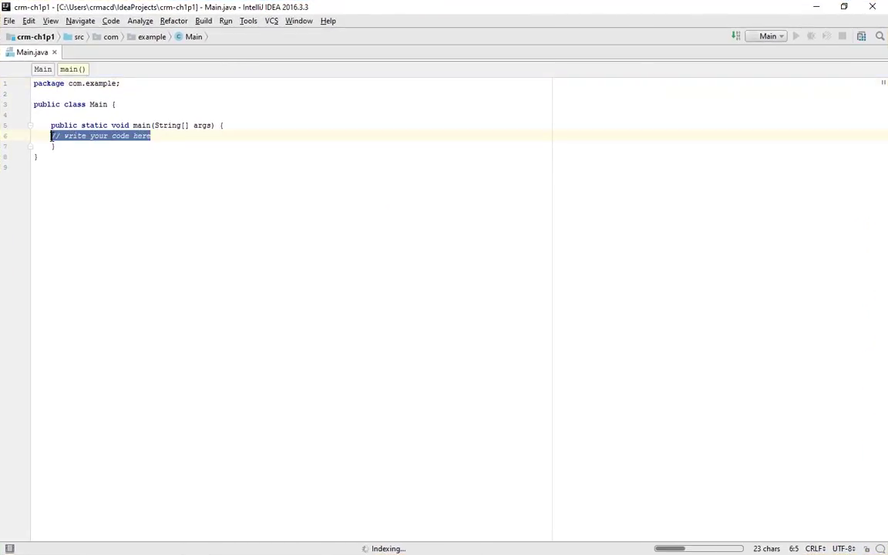
{"action": "left_click", "coordinate": [177, 138]}
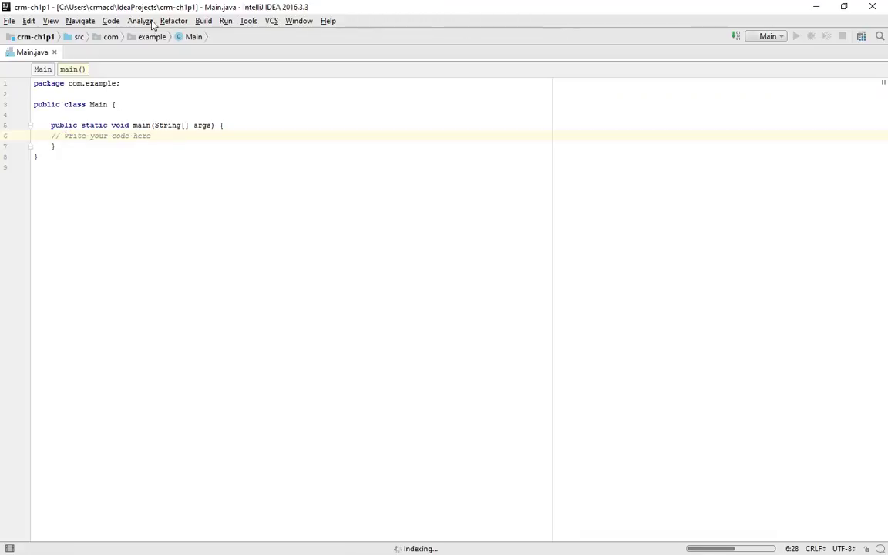
{"action": "left_click", "coordinate": [204, 23]}
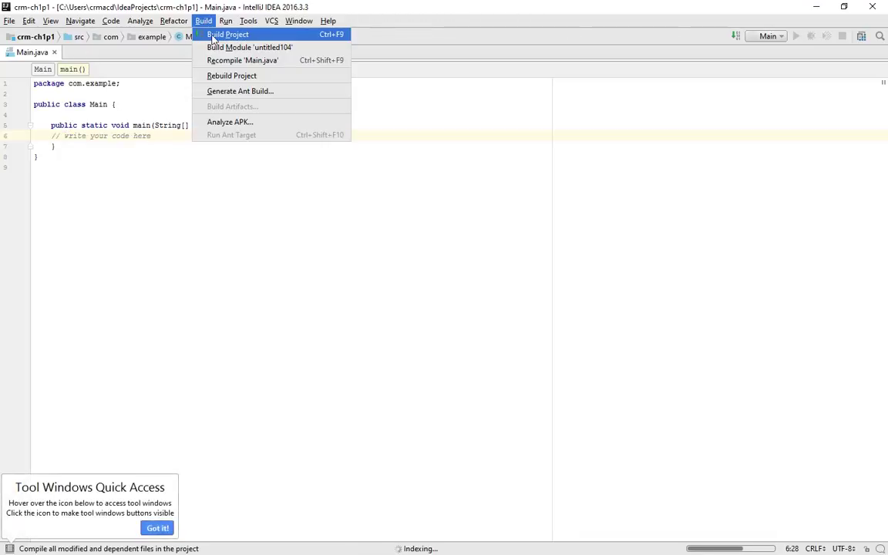
{"action": "left_click", "coordinate": [210, 34]}
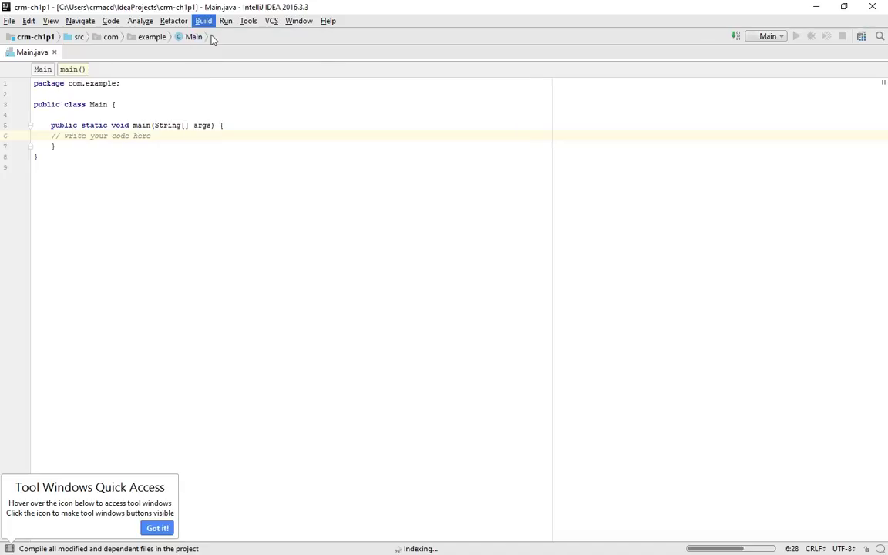
{"action": "left_click", "coordinate": [157, 528]}
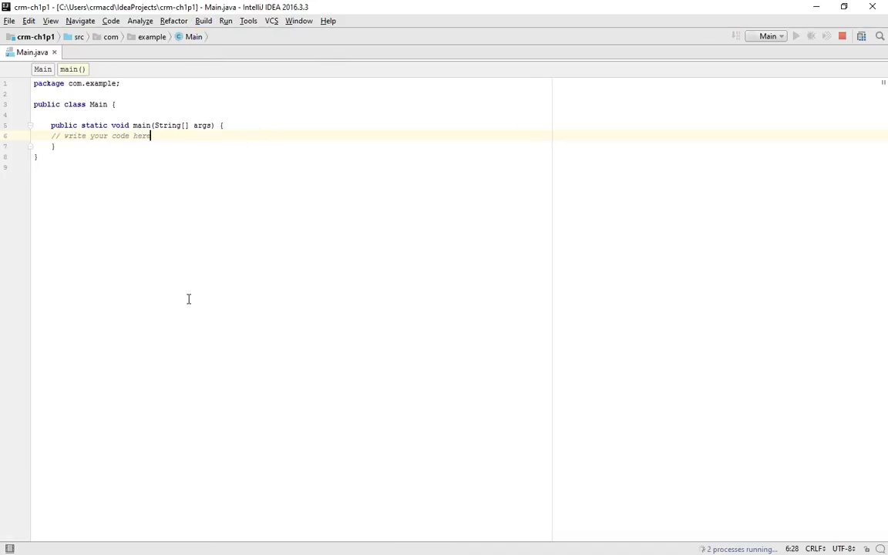
Run the Main class and allow IntelliJ IDEA through Windows Firewall on private networks.
{"action": "left_click", "coordinate": [226, 23]}
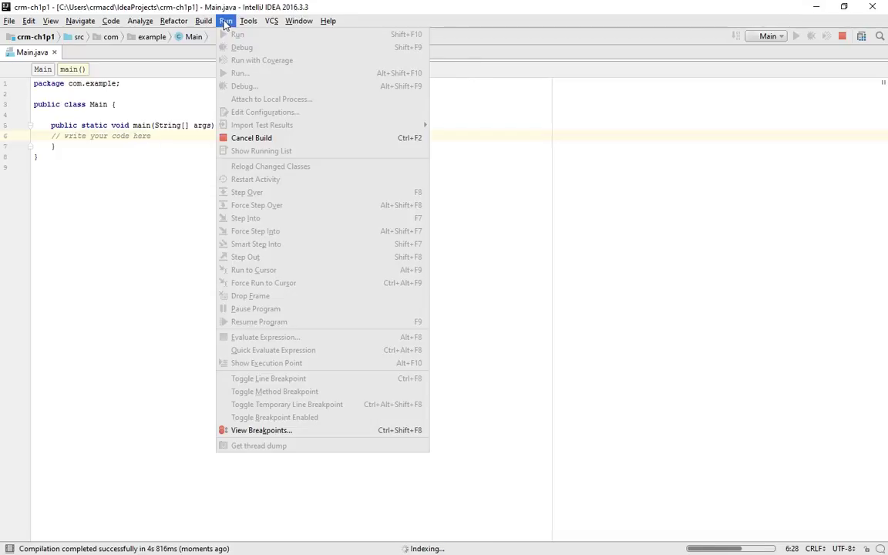
{"action": "left_click", "coordinate": [328, 21]}
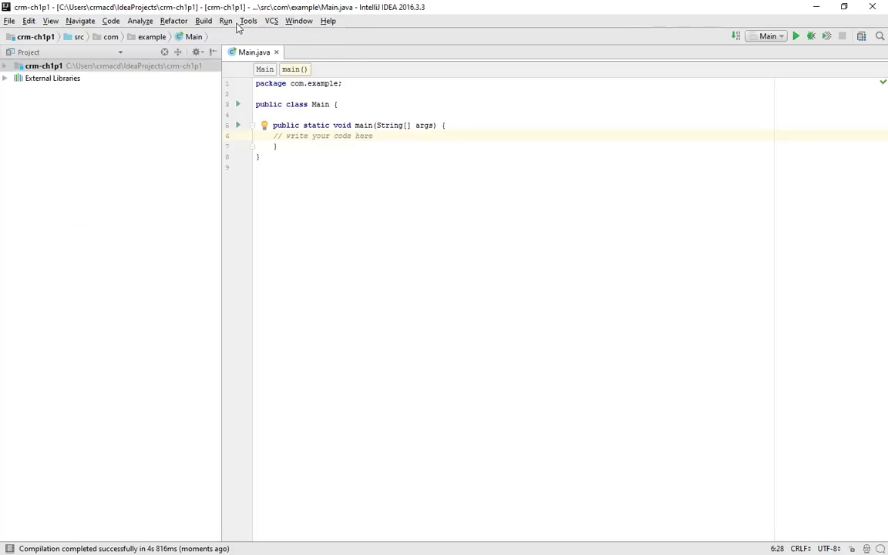
{"action": "left_click", "coordinate": [796, 36]}
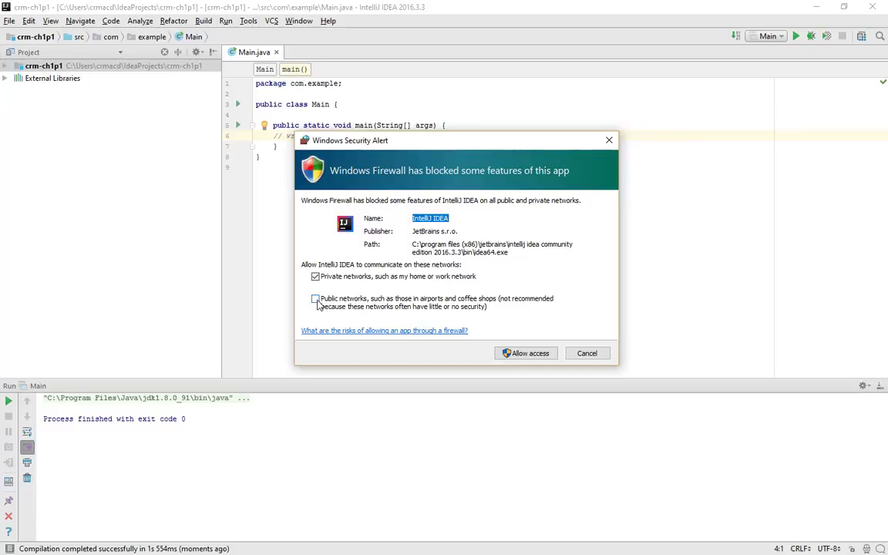
{"action": "left_click", "coordinate": [528, 356]}
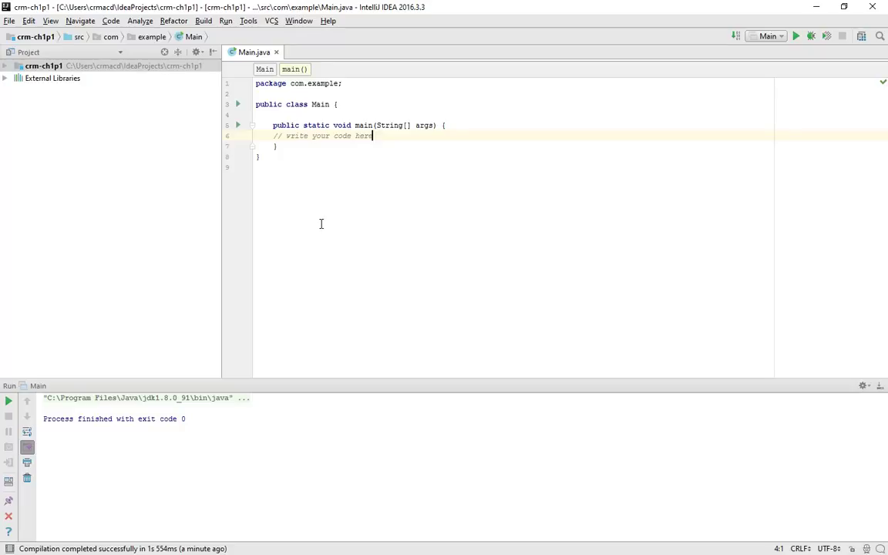
Select the placeholder comment inside the main method of Main.java.
{"action": "left_click_drag", "start_coordinate": [374, 135], "coordinate": [274, 137]}
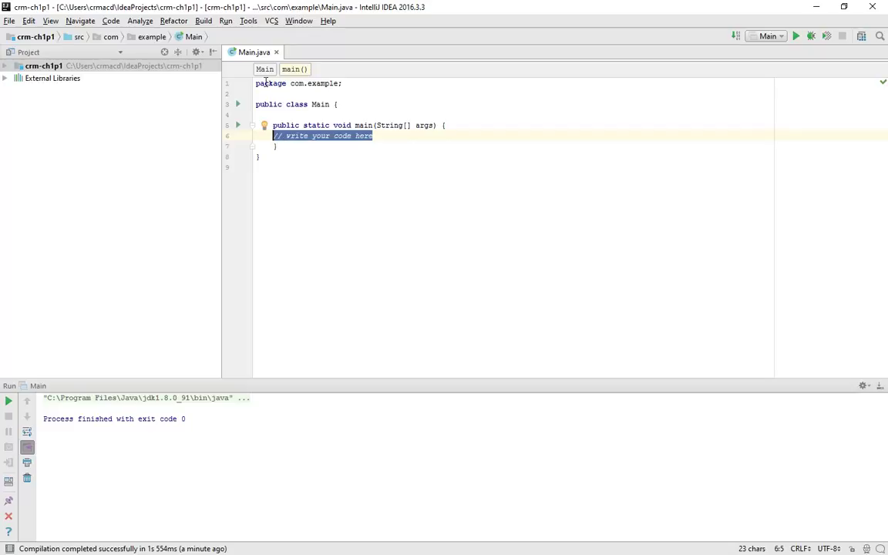